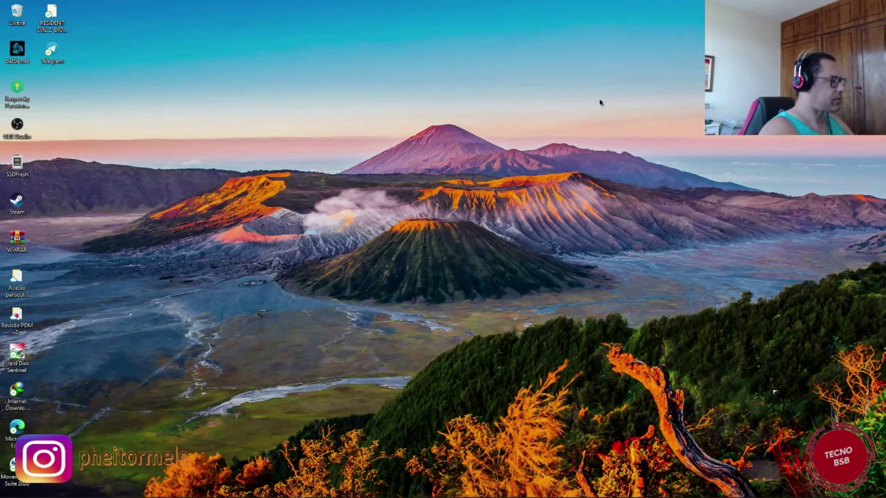
Switch to Segurança do Windows, reposition its window slightly higher and show the home overview of protection areas
mouse_move(18, 495)
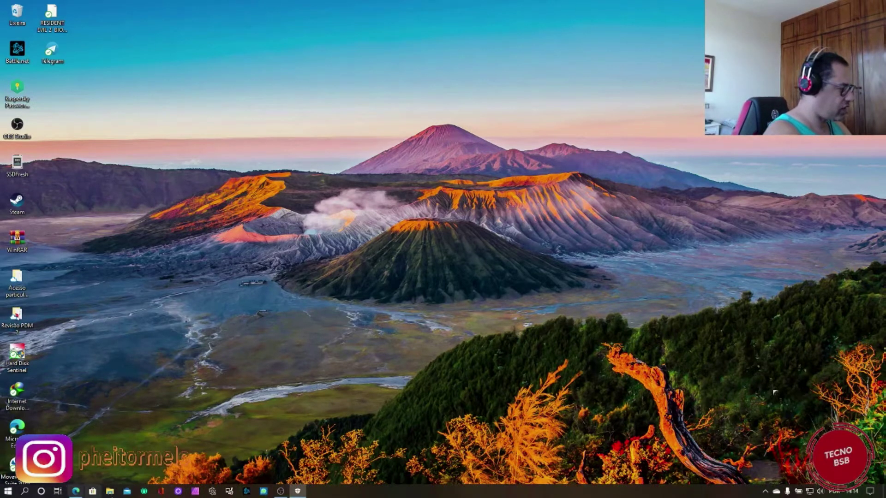
click(278, 492)
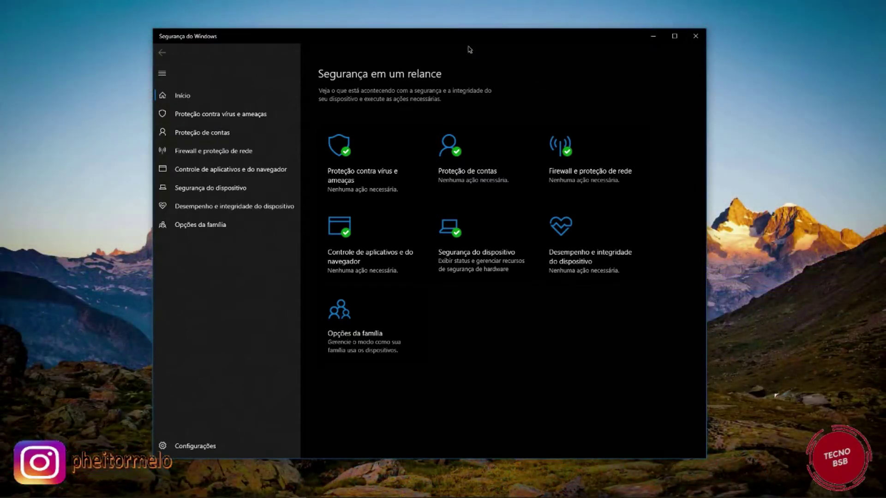
drag(458, 42, 457, 34)
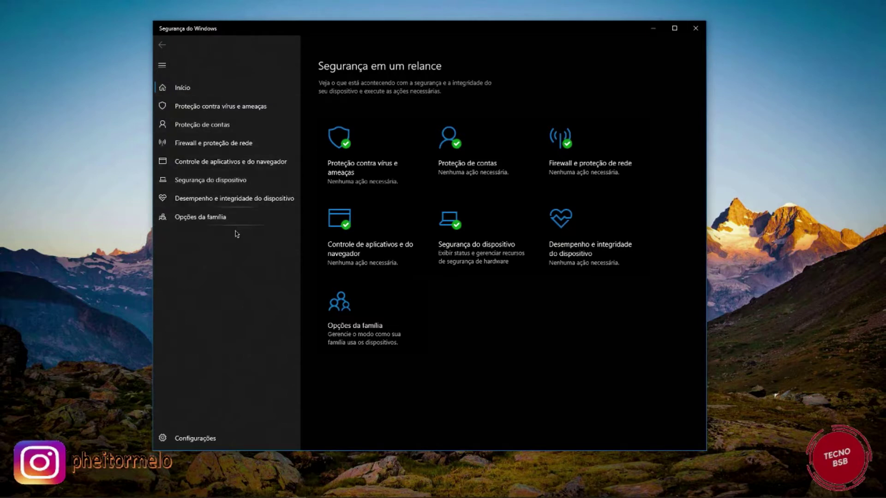
click(183, 86)
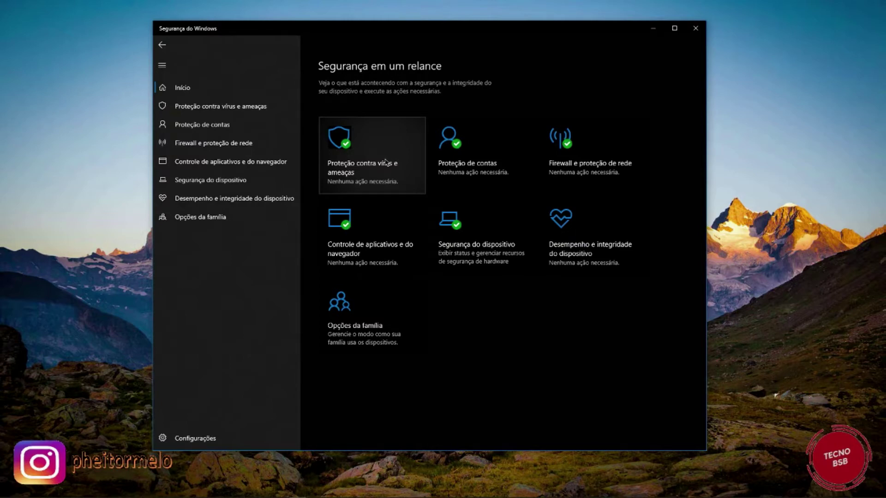
Open Proteção contra vírus e ameaças, examine the available scan types in Opções de verificação, and return to the protection page
click(351, 158)
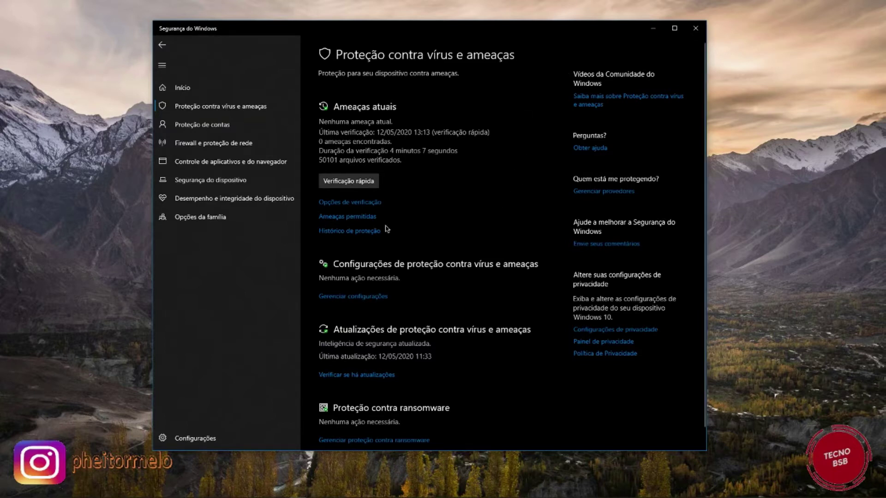
click(335, 203)
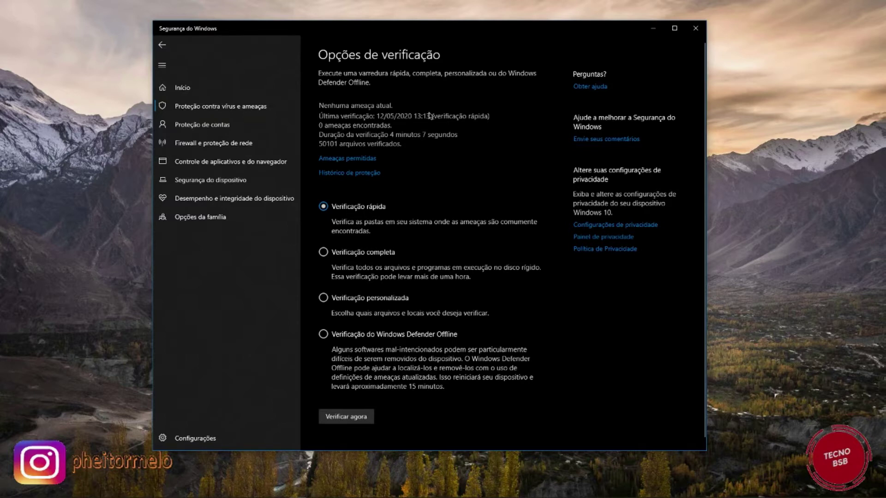
scroll(430, 115, down, 1)
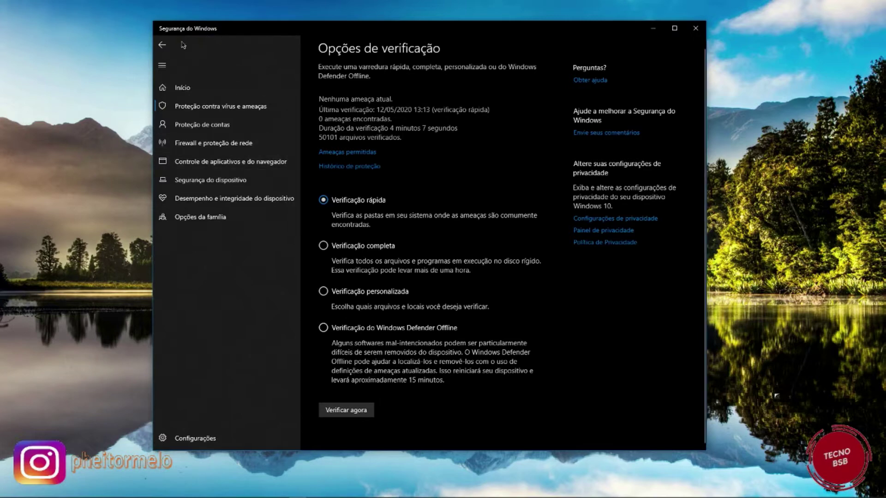
click(161, 45)
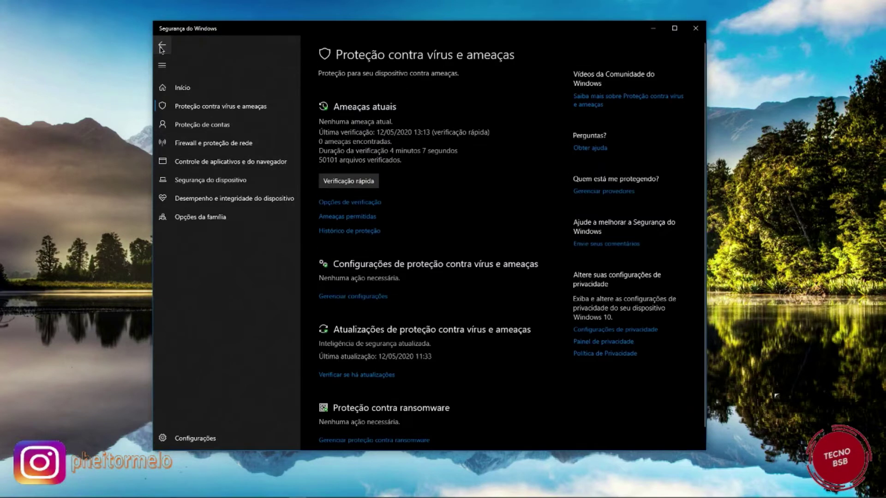
Open the management settings for virus and threat protection and review every section from real-time protection down to notifications
scroll(507, 230, down, 1)
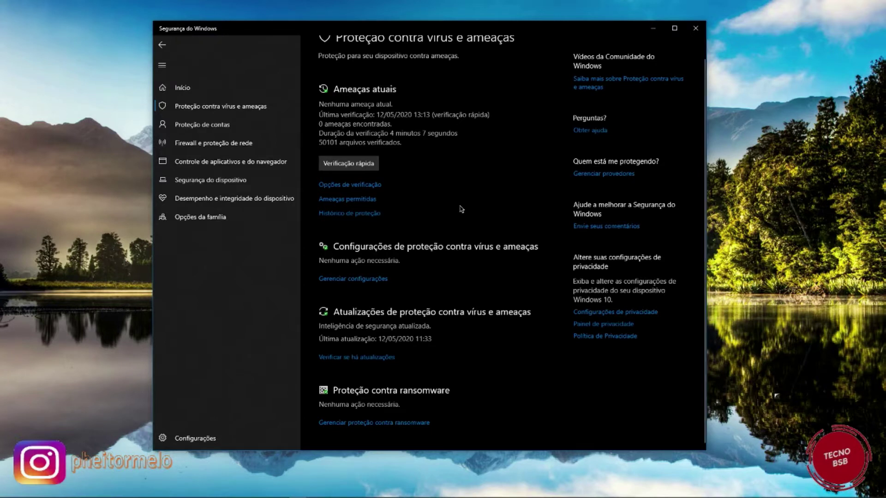
scroll(461, 209, up, 1)
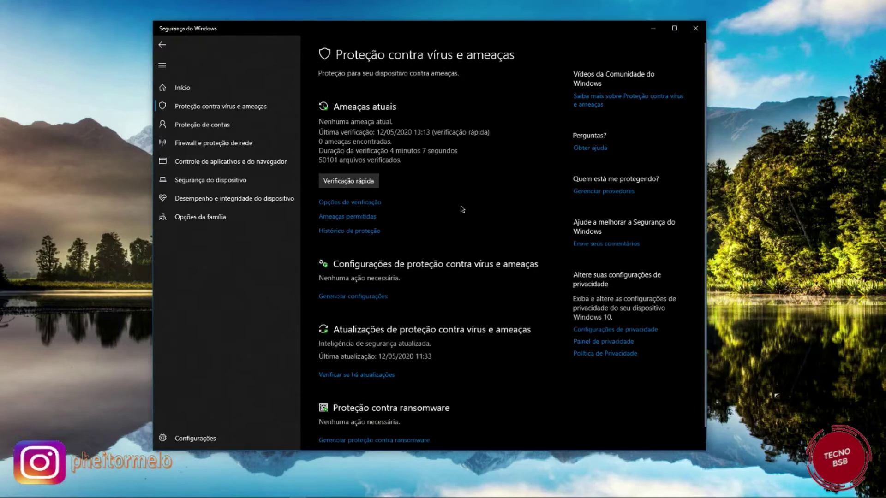
click(356, 296)
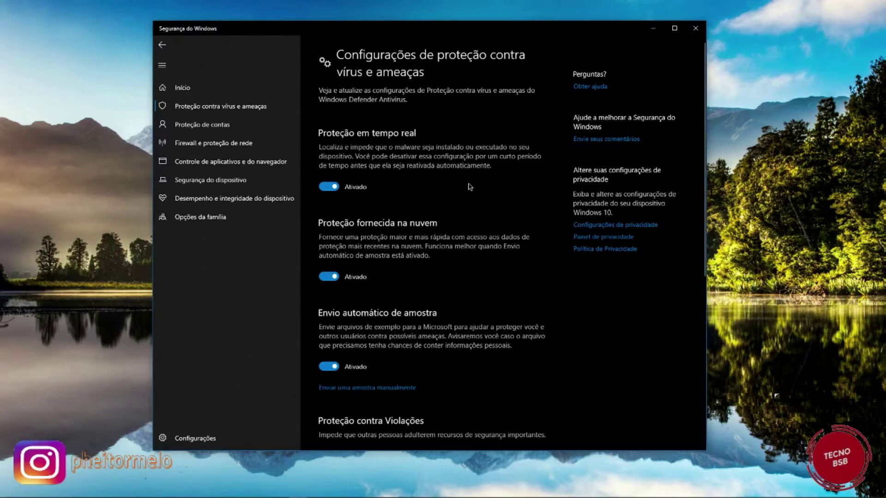
scroll(469, 187, down, 2)
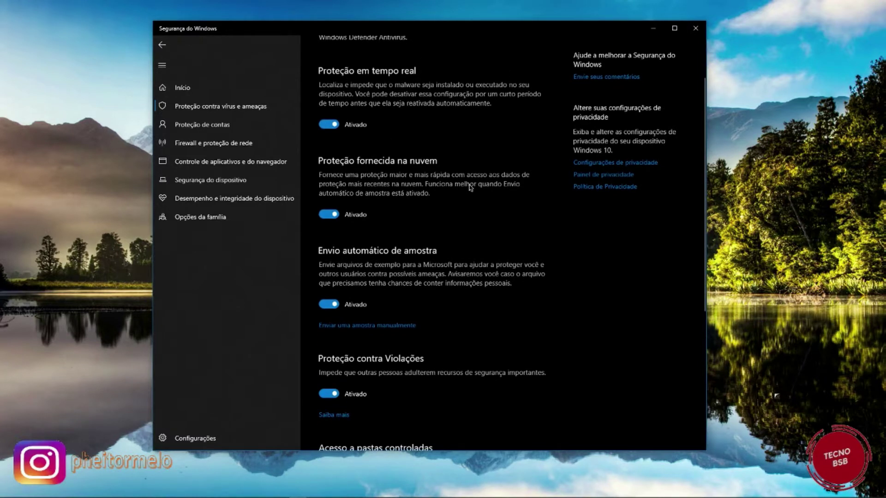
scroll(469, 186, up, 2)
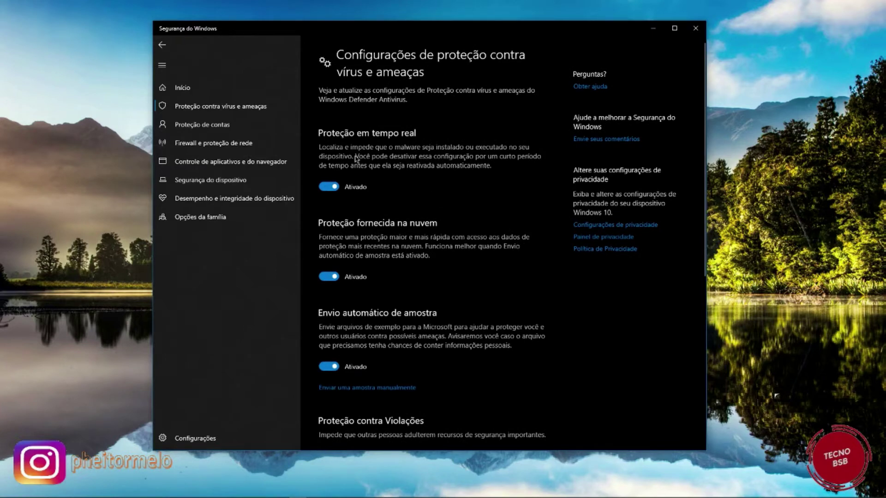
scroll(422, 186, down, 4)
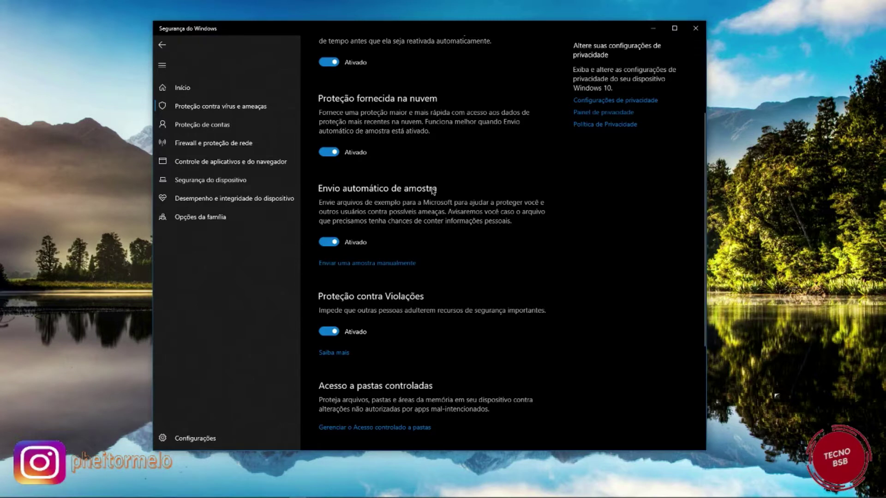
scroll(427, 188, down, 3)
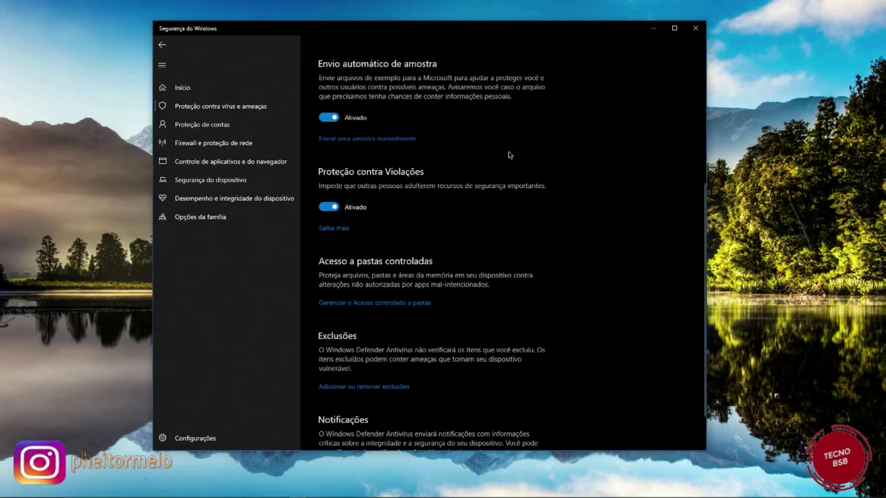
scroll(450, 240, down, 1)
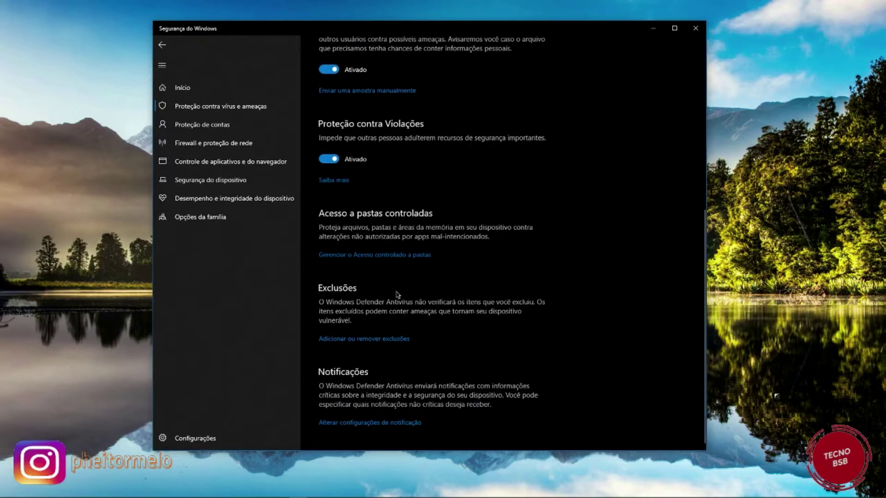
View the controlled folder access page under ransomware protection, and go back to review the real-time, cloud and sample submission settings
click(348, 255)
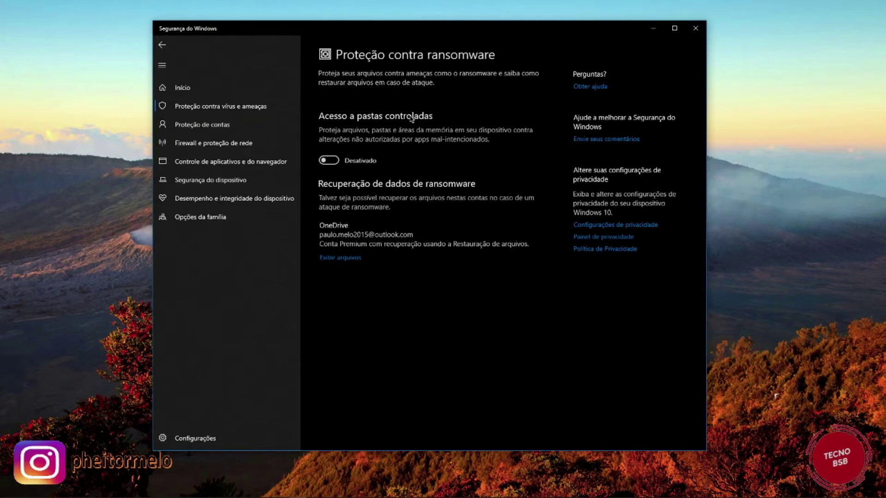
click(162, 47)
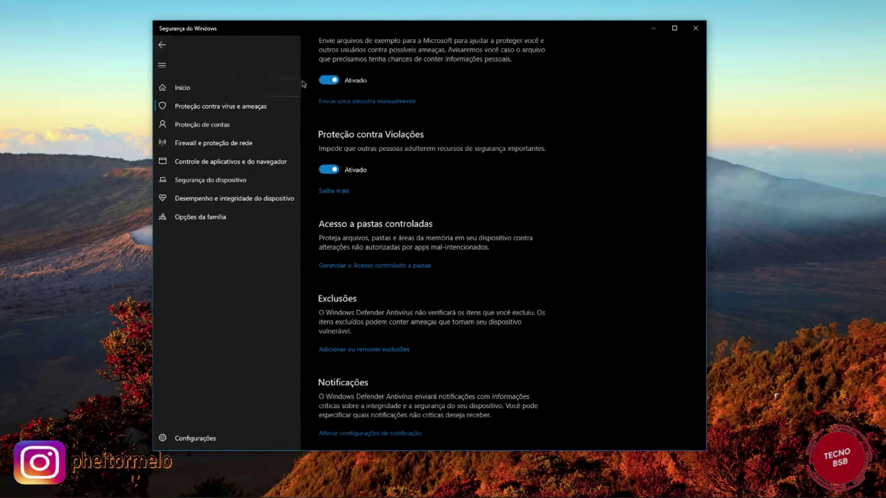
scroll(559, 145, up, 2)
scroll(559, 145, up, 2)
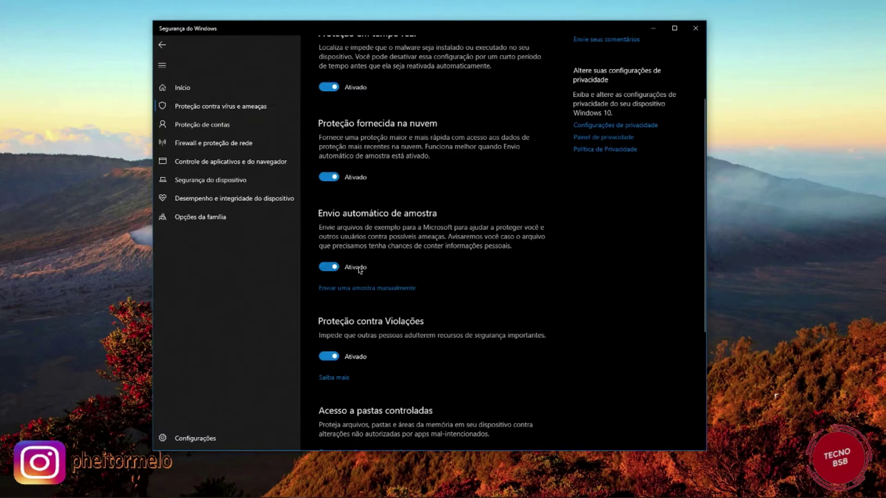
scroll(360, 270, up, 3)
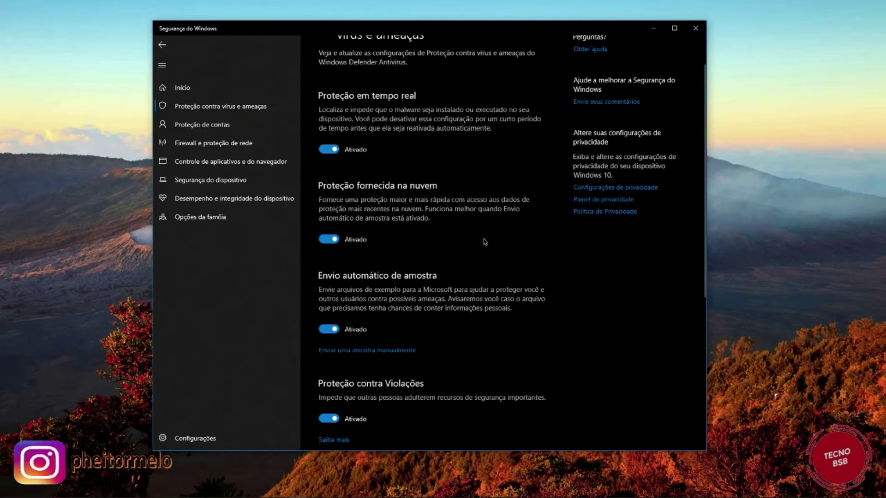
scroll(485, 242, up, 2)
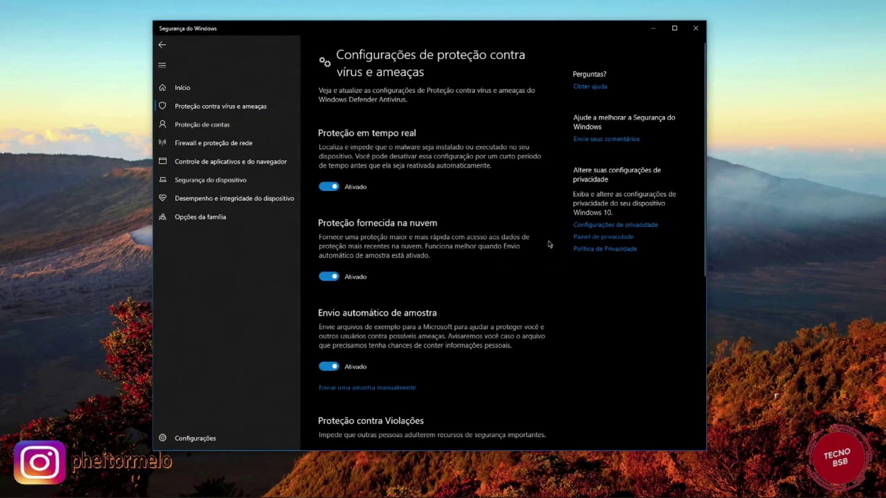
Open the Exclusões page, view the types of exclusion that can be added, and return without adding any
scroll(550, 245, down, 6)
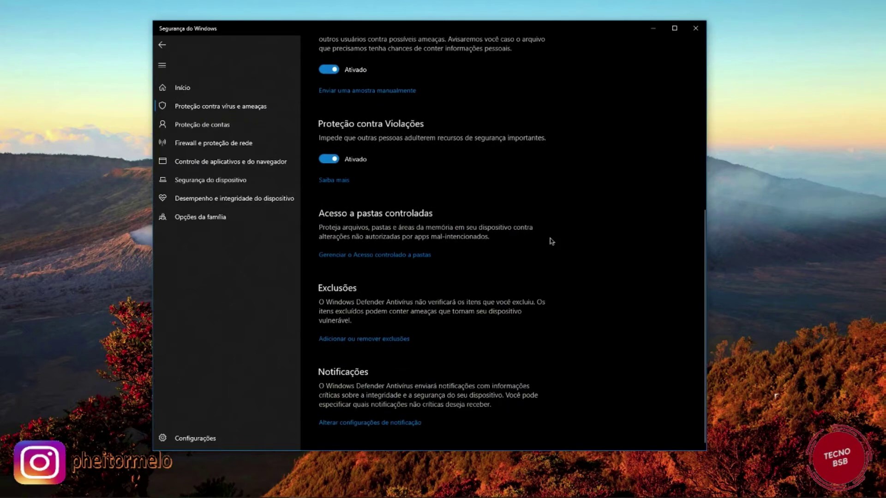
click(337, 340)
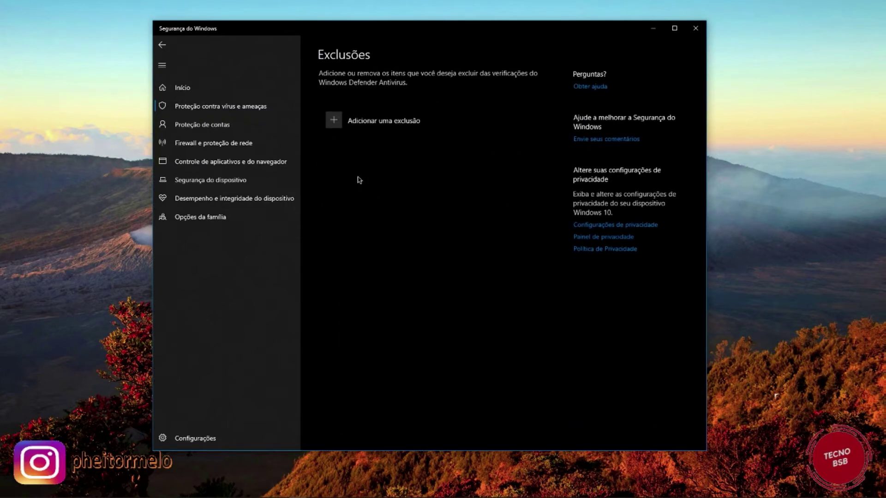
click(363, 121)
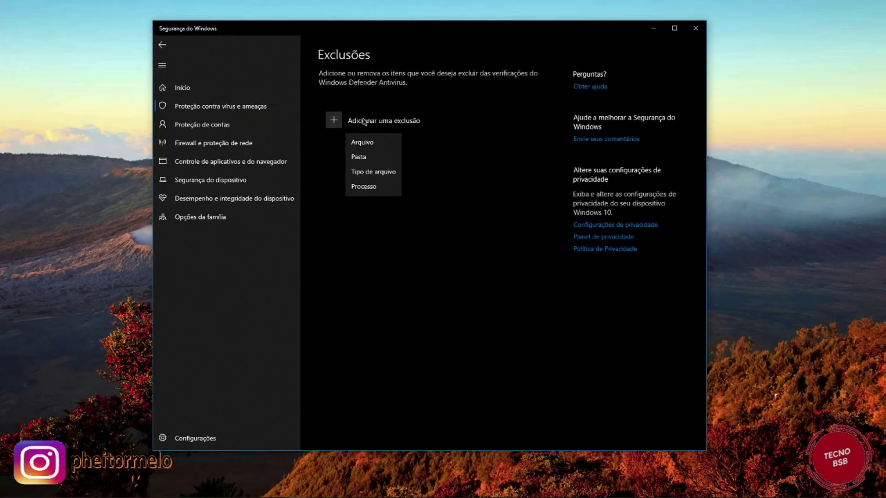
click(465, 201)
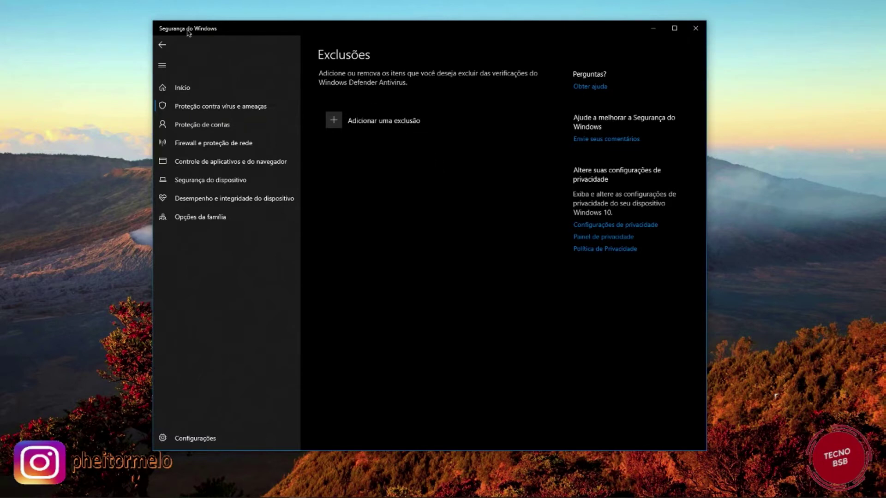
click(161, 45)
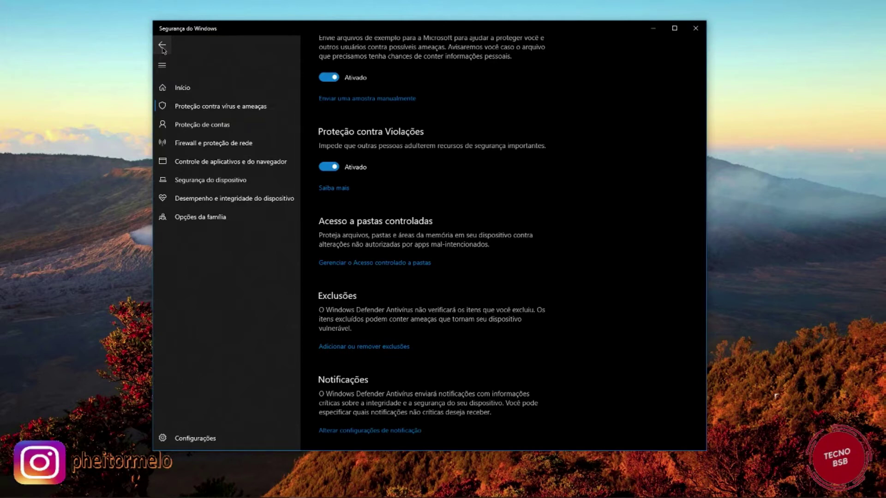
Open the notification settings, examine the virus, account and firewall notification options, and return to the protection settings
scroll(518, 263, down, 1)
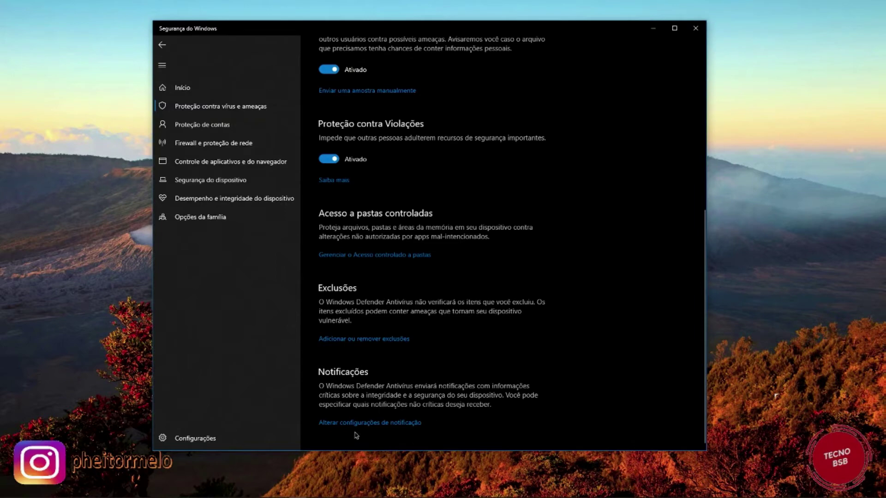
click(347, 423)
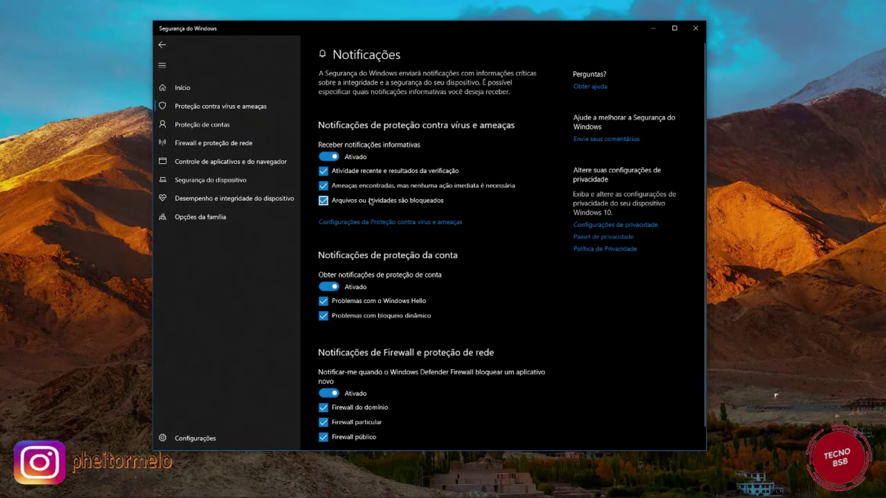
click(323, 186)
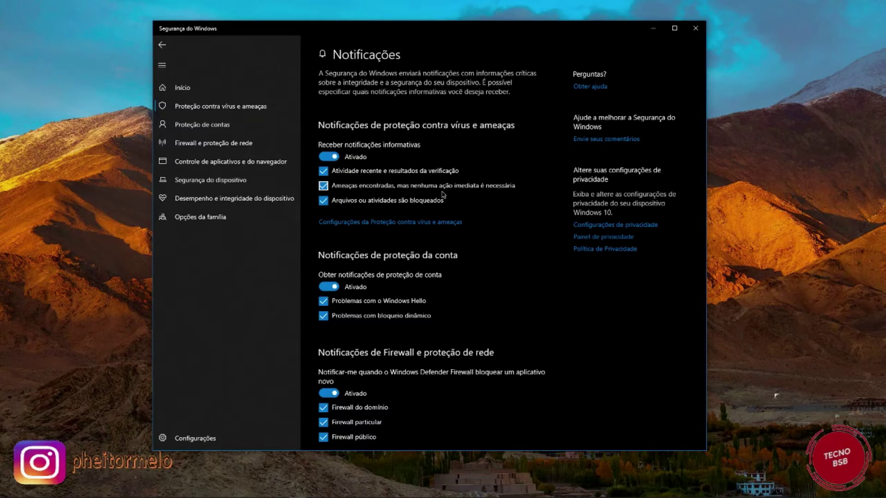
key(Tab)
scroll(505, 239, down, 1)
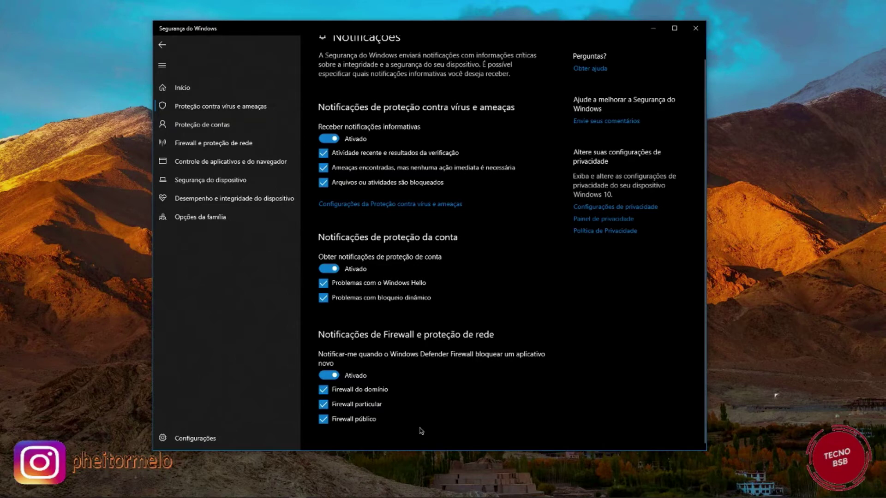
click(161, 44)
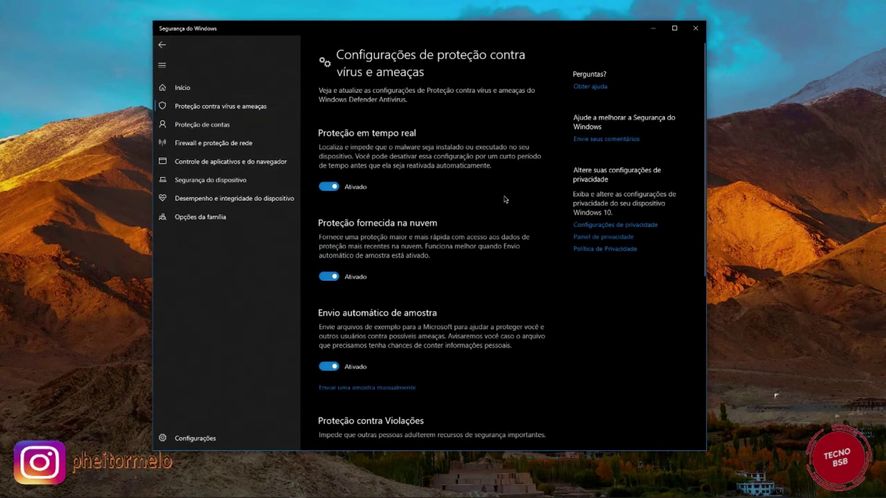
Return to the home overview and open the Proteção de contas page
scroll(502, 203, down, 3)
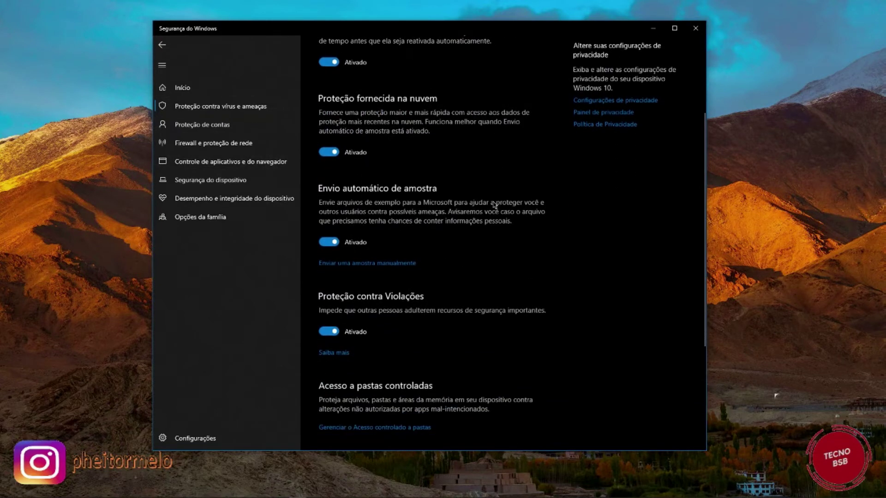
scroll(494, 205, down, 4)
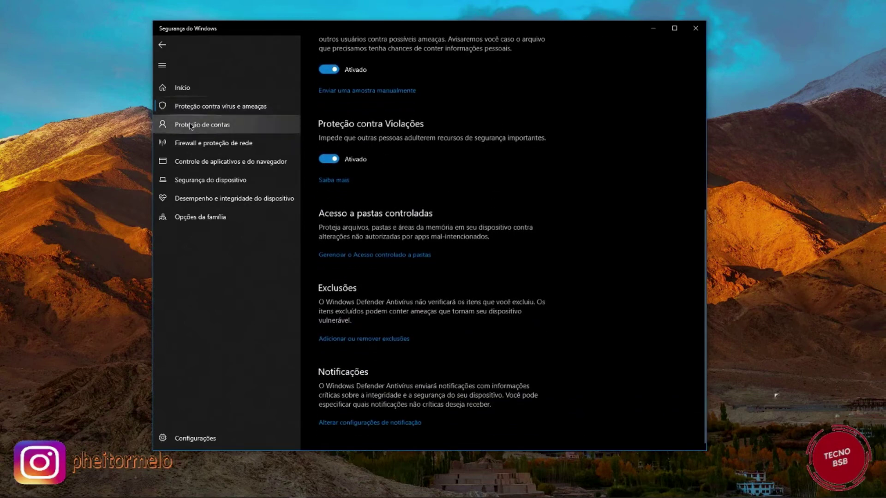
click(187, 87)
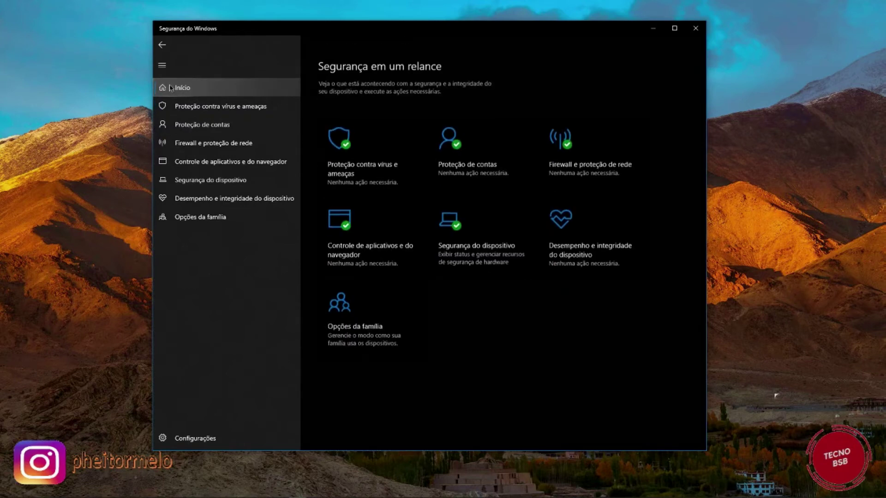
click(456, 163)
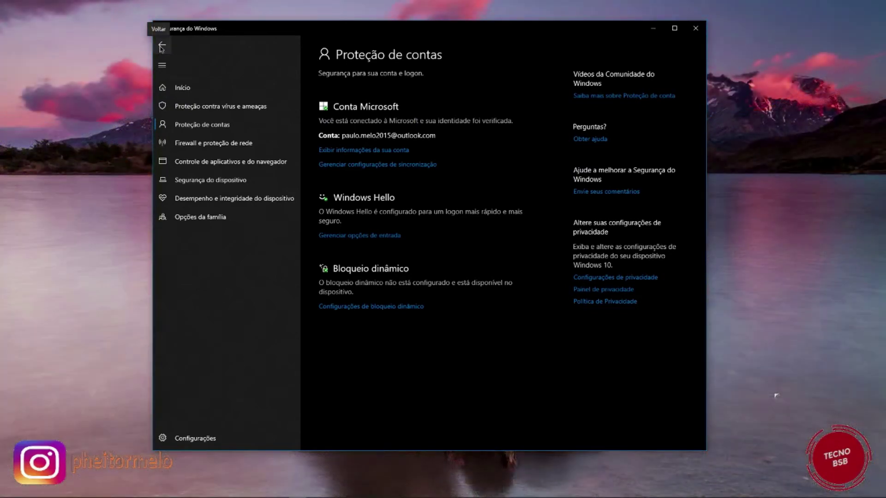
Return to the home overview and open the Firewall e proteção de rede page to review the network firewalls
click(162, 46)
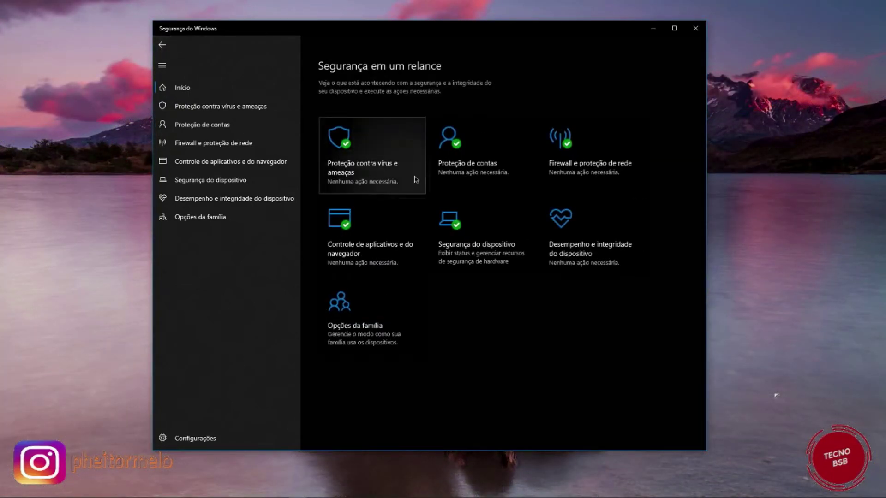
click(574, 168)
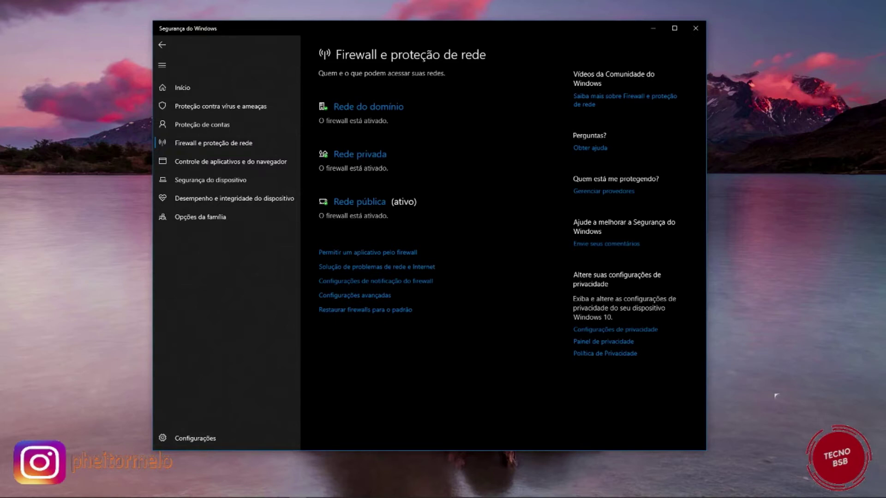
click(776, 396)
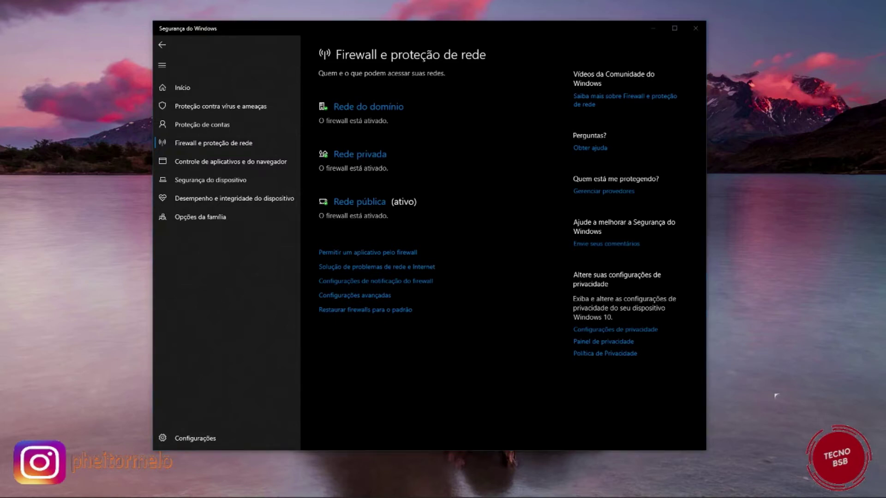
Open the connection properties under Rede e Internet in Windows Settings, set the network profile to Particular, and close Settings
key(super+i)
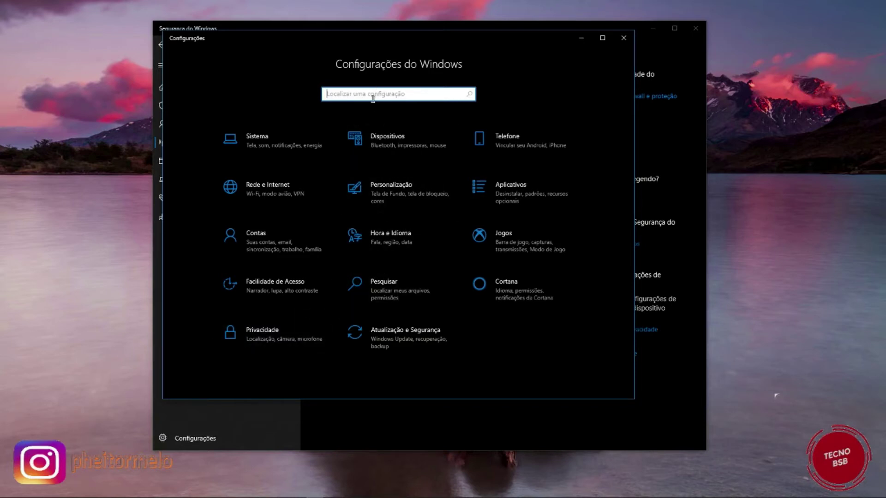
click(261, 193)
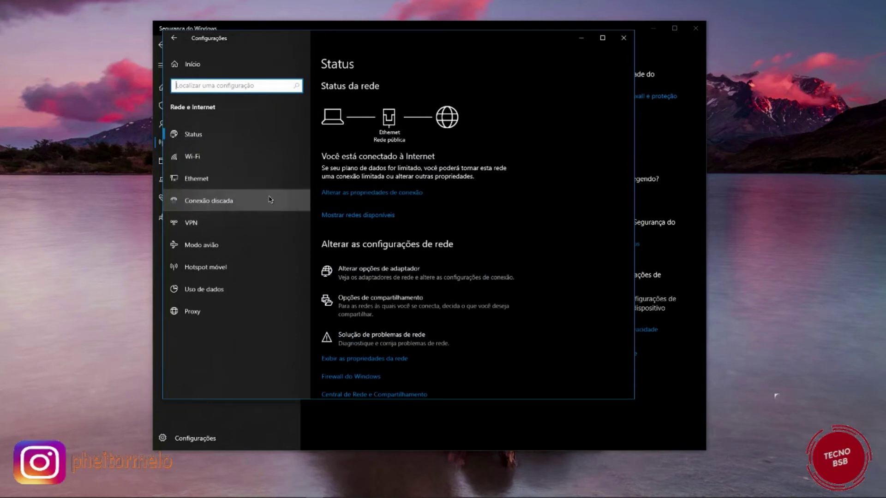
click(360, 193)
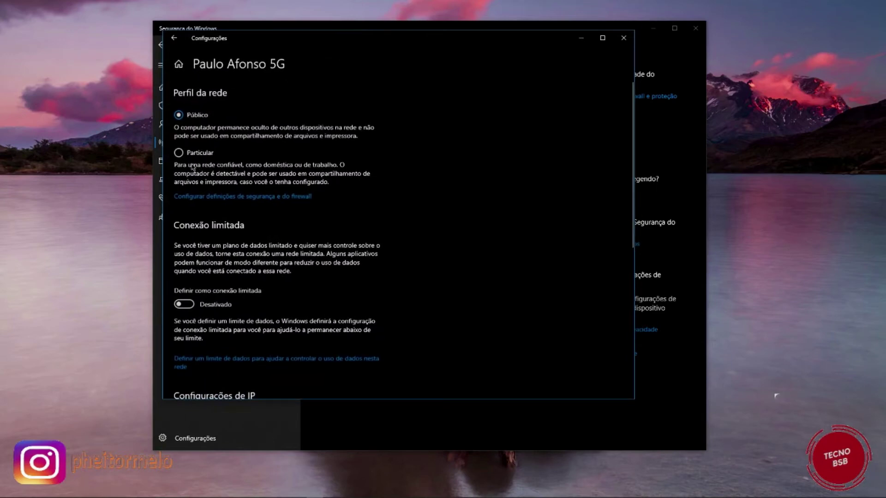
click(178, 154)
click(623, 38)
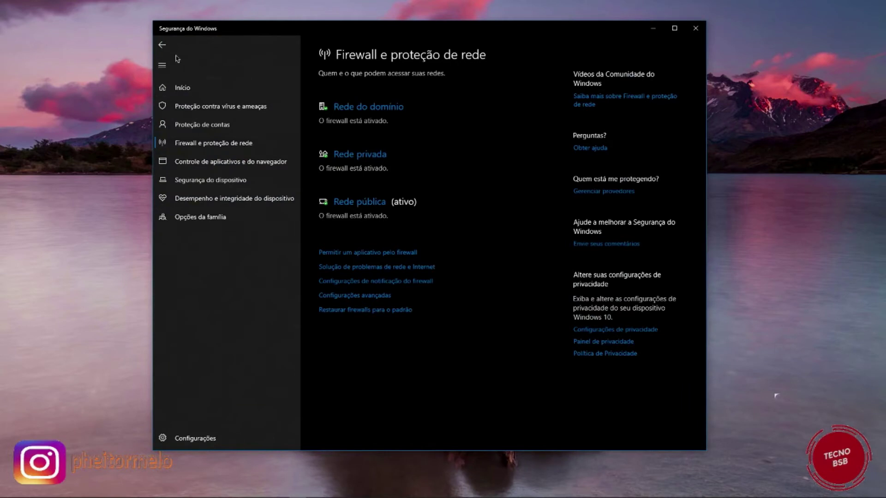
Reload the Firewall e proteção de rede page by way of the home overview to check which network is active
click(155, 45)
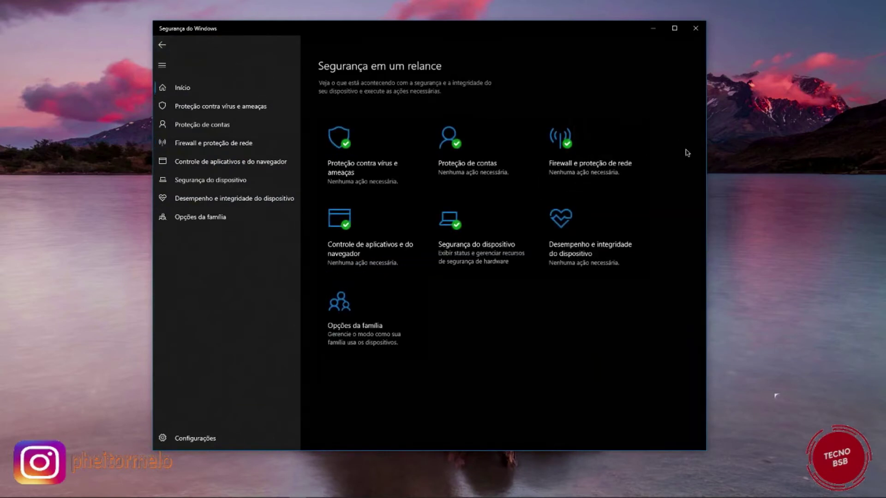
click(614, 180)
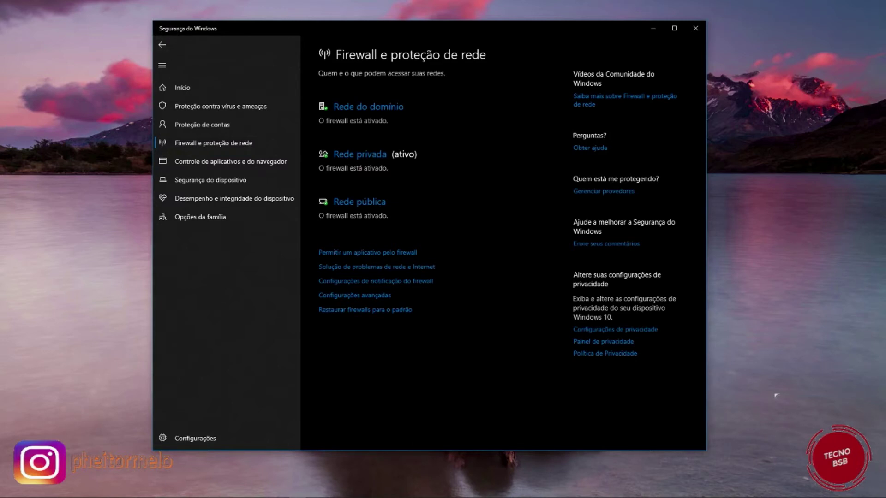
click(776, 396)
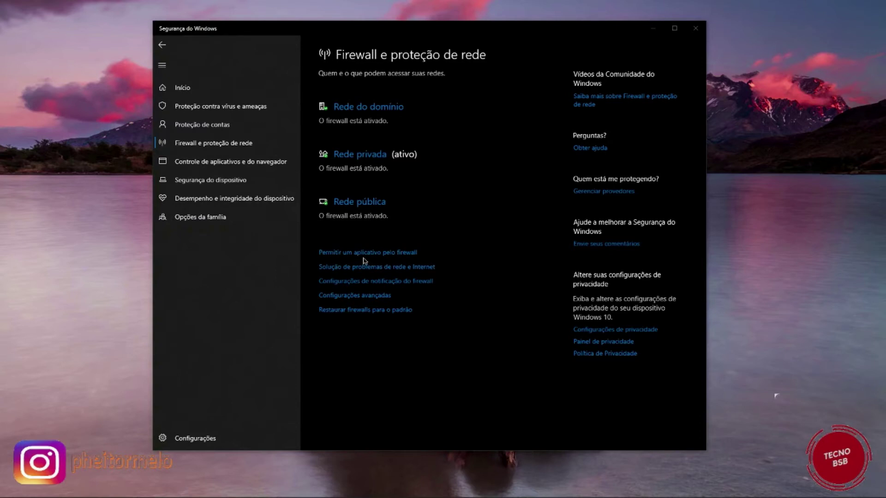
View the list of apps allowed through Windows Defender Firewall and close it without changing any permission
click(394, 255)
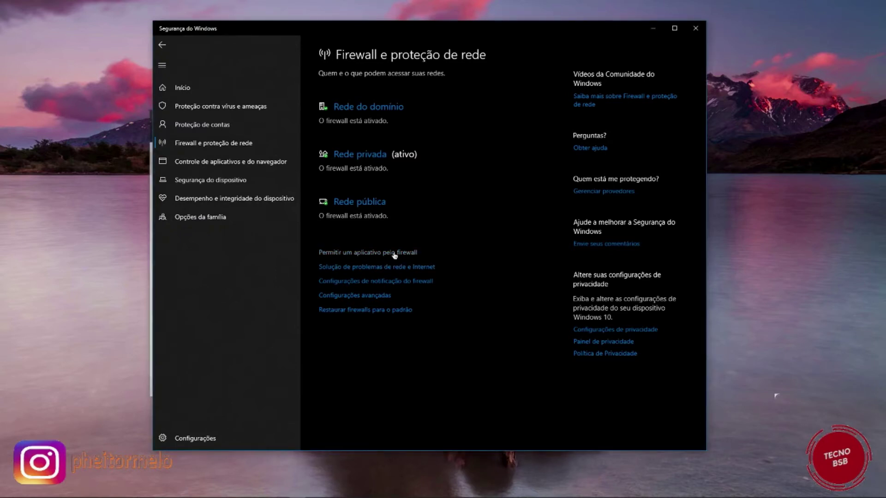
click(149, 236)
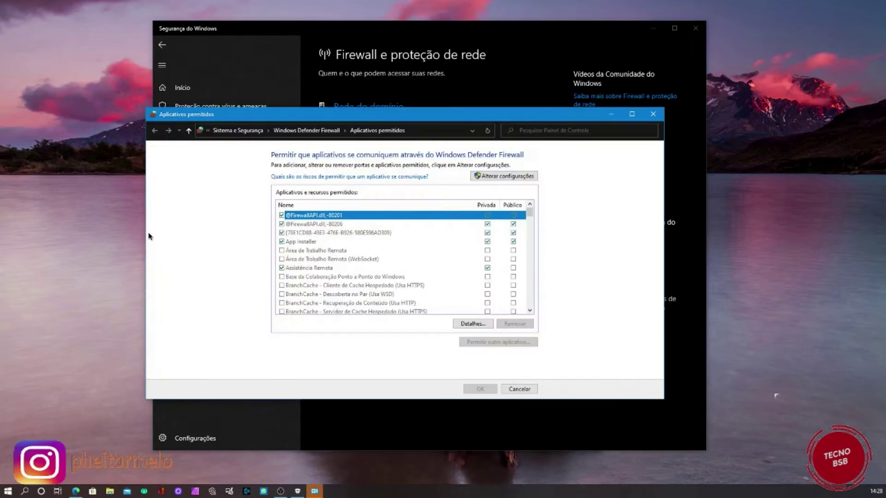
drag(239, 122, 265, 61)
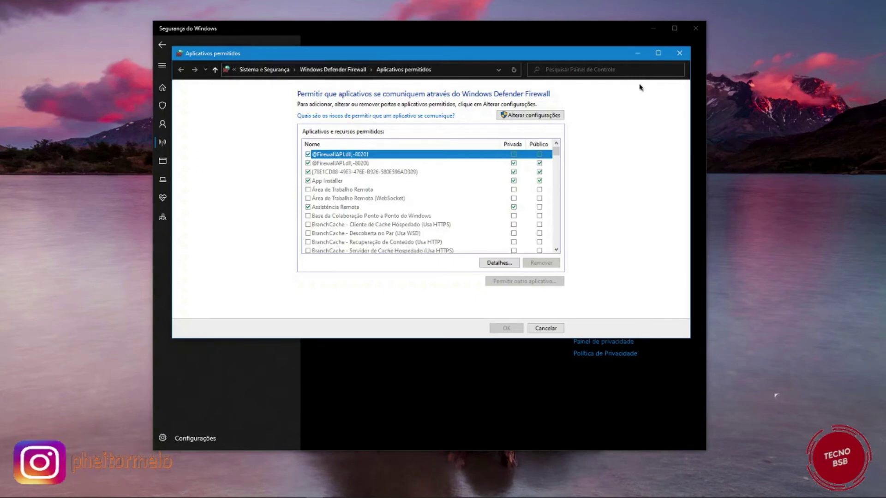
click(679, 55)
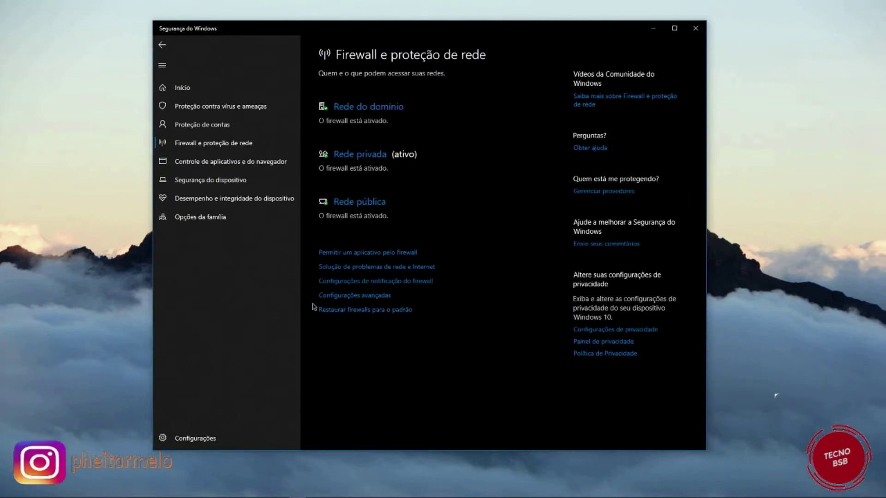
View the network troubleshooting page and the firewall notification settings, returning to the firewall page after each
click(355, 268)
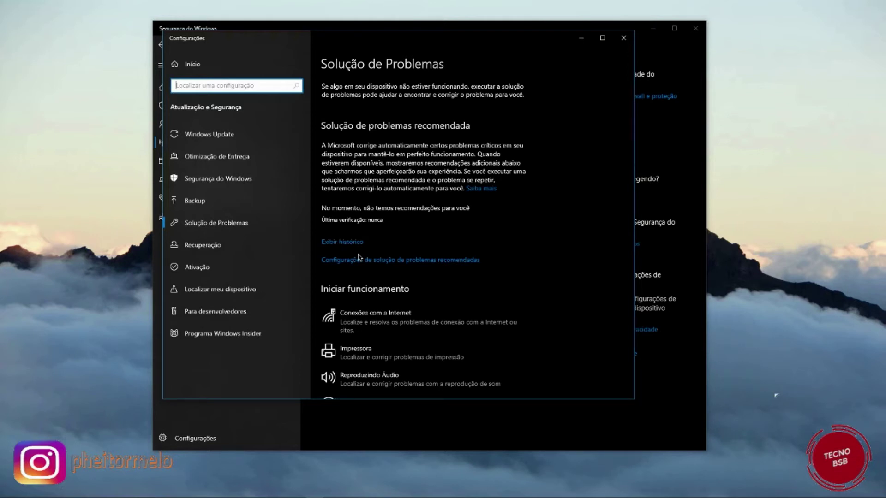
click(623, 39)
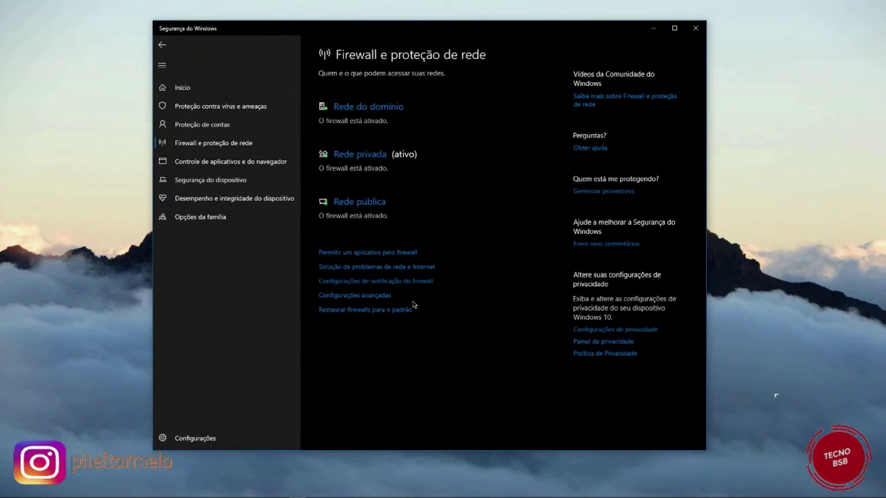
click(348, 285)
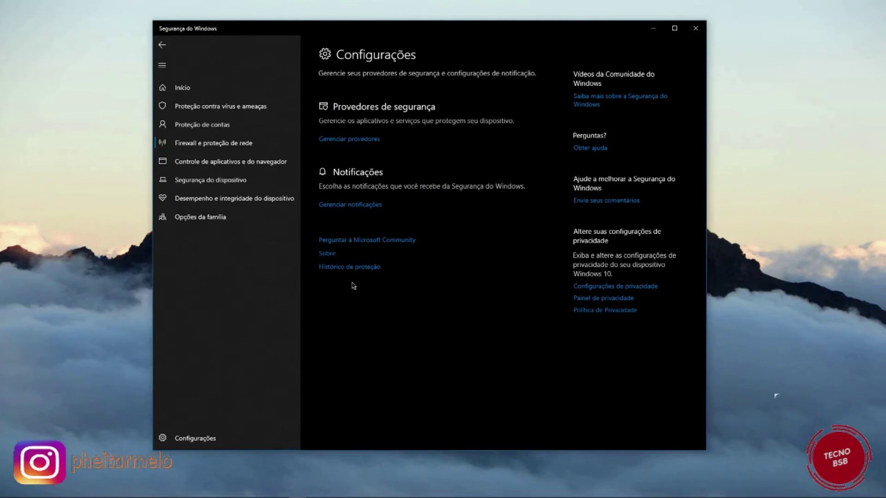
click(162, 48)
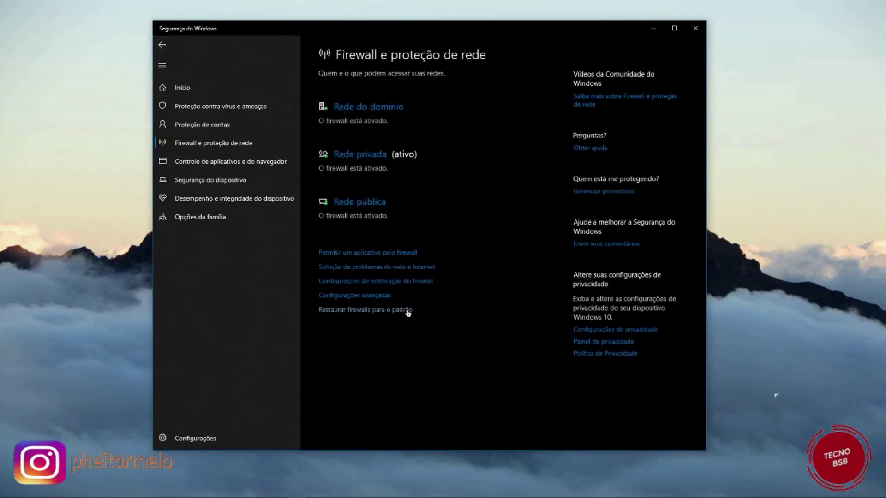
Open the firewall's Configurações avançadas, and go back to the home overview
click(336, 296)
click(369, 299)
click(163, 45)
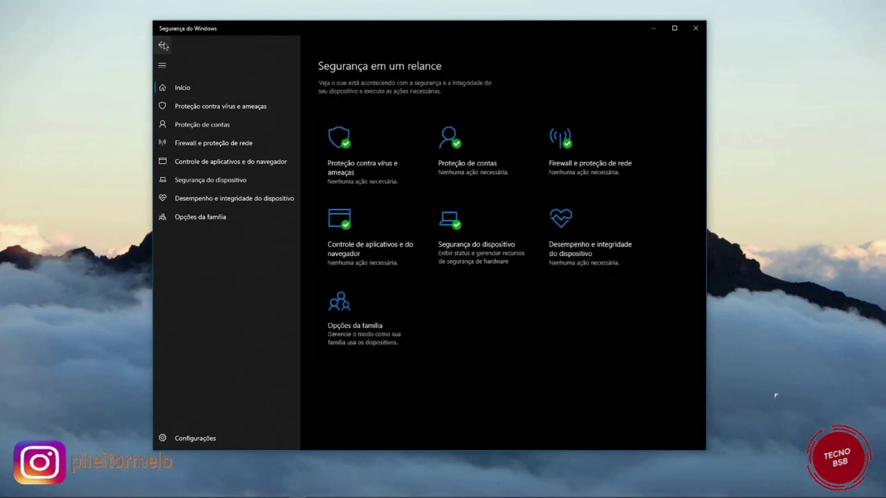
Open Controle de aplicativos e do navegador and examine the app and file checking, SmartScreen, isolated browsing and Exploit Protection sections
click(346, 254)
scroll(346, 254, down, 5)
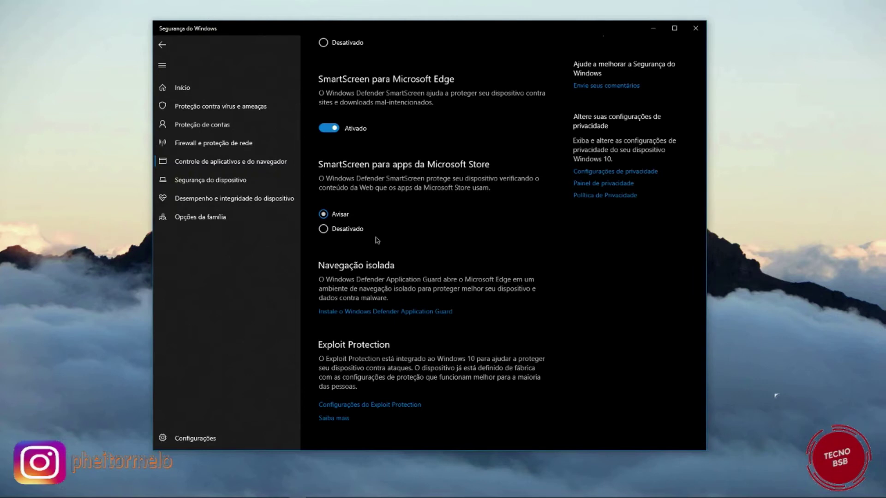
scroll(391, 253, up, 3)
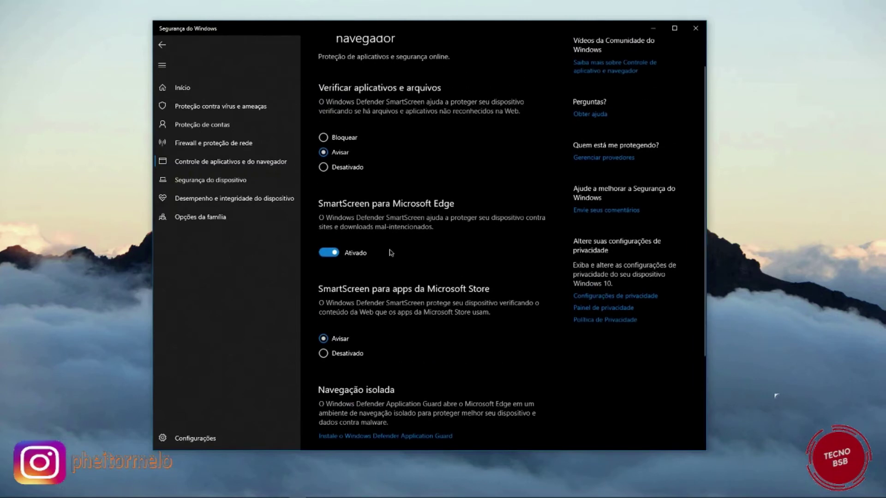
scroll(390, 252, up, 1)
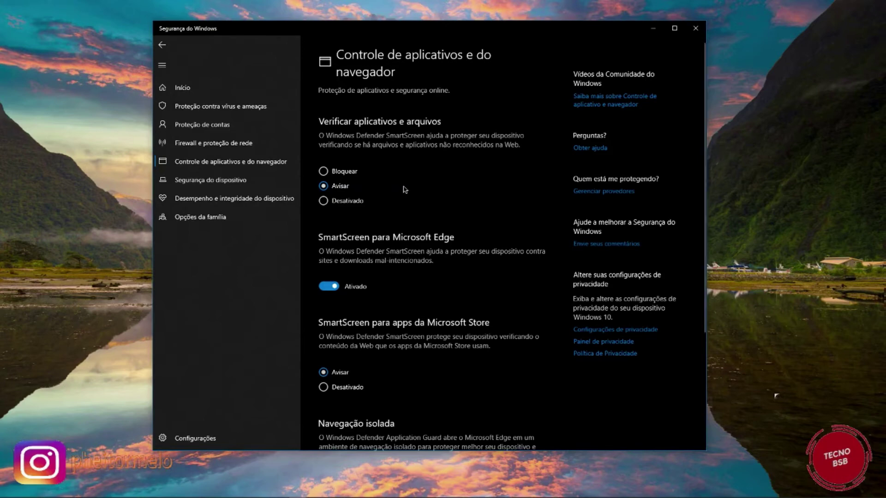
scroll(439, 203, down, 5)
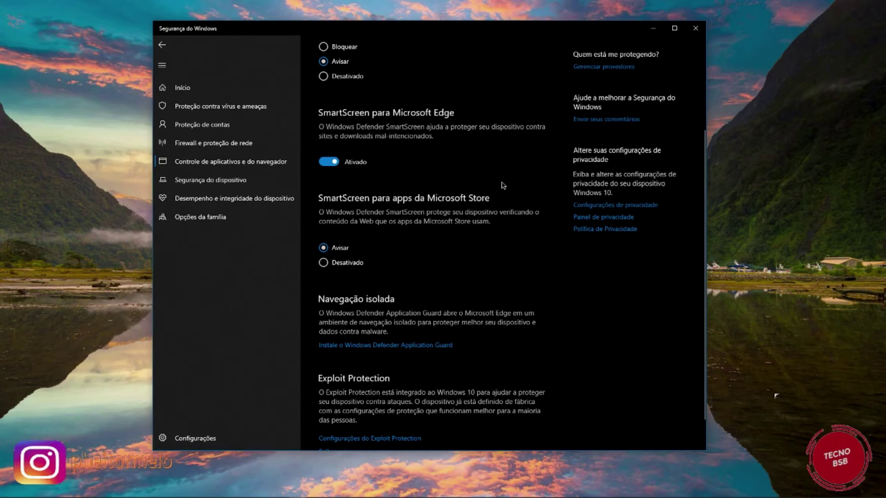
scroll(512, 177, down, 1)
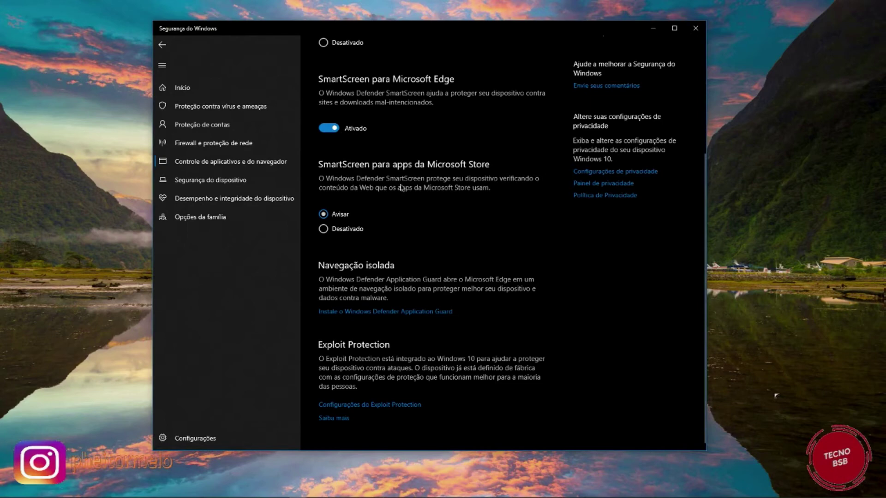
scroll(401, 187, up, 1)
scroll(403, 258, down, 1)
Open the Recursos do Windows dialog from the Windows Defender Application Guard install option, view it, and close it
click(393, 313)
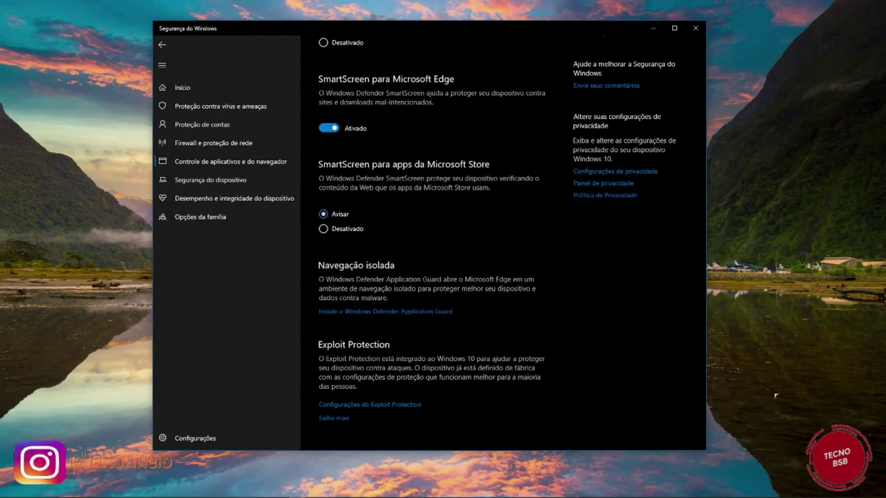
drag(0, 105, 365, 107)
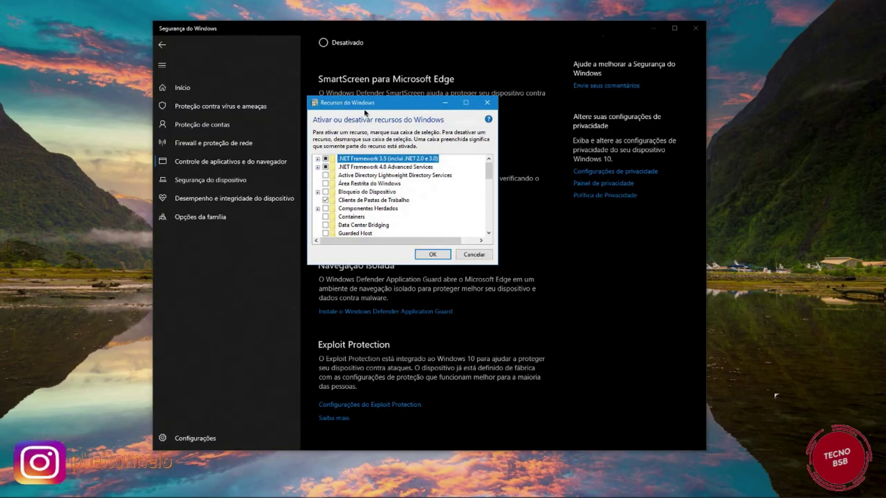
drag(377, 104, 256, 97)
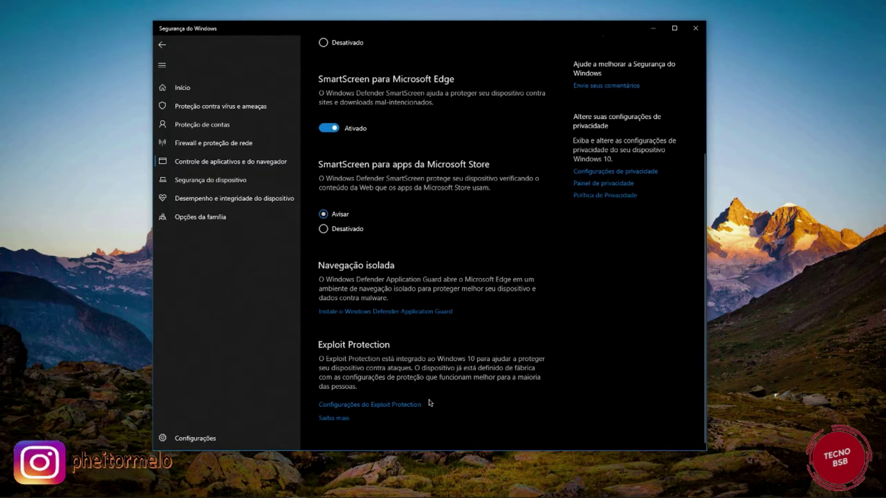
Open the Exploit Protection settings, review the system mitigations from CFG to heap integrity, and go back
click(347, 404)
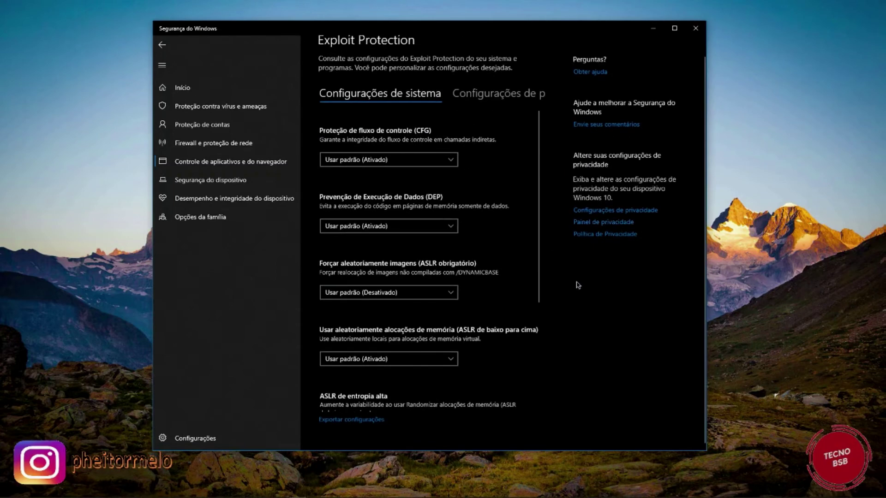
scroll(530, 230, down, 1)
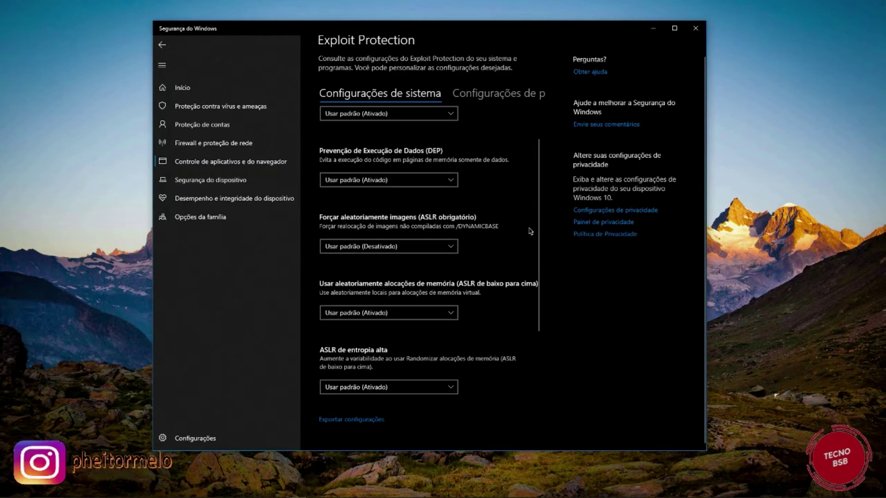
scroll(531, 230, down, 3)
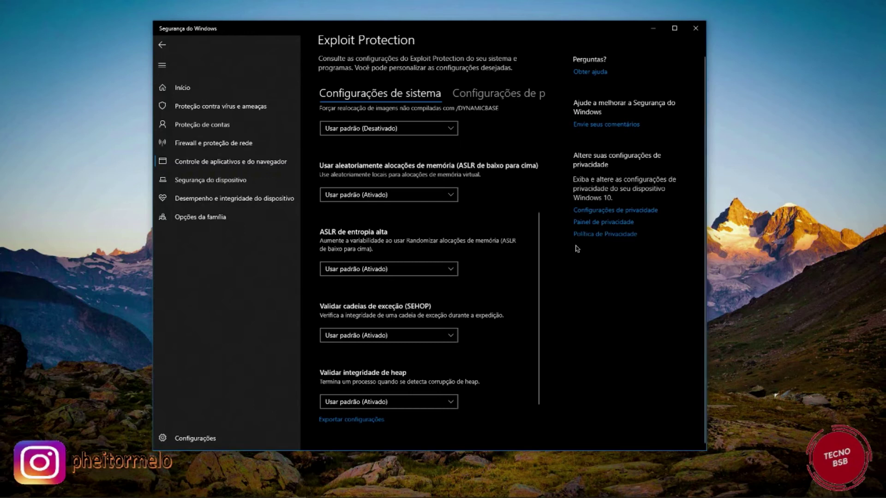
scroll(577, 249, up, 1)
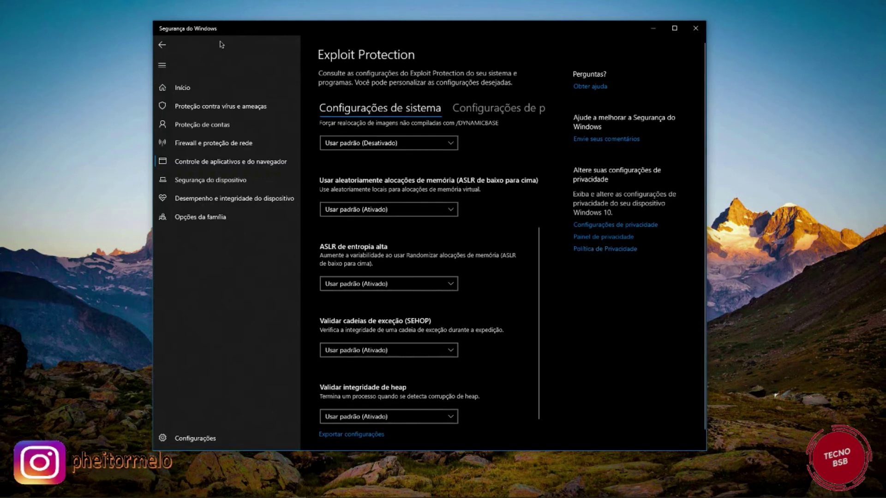
click(161, 48)
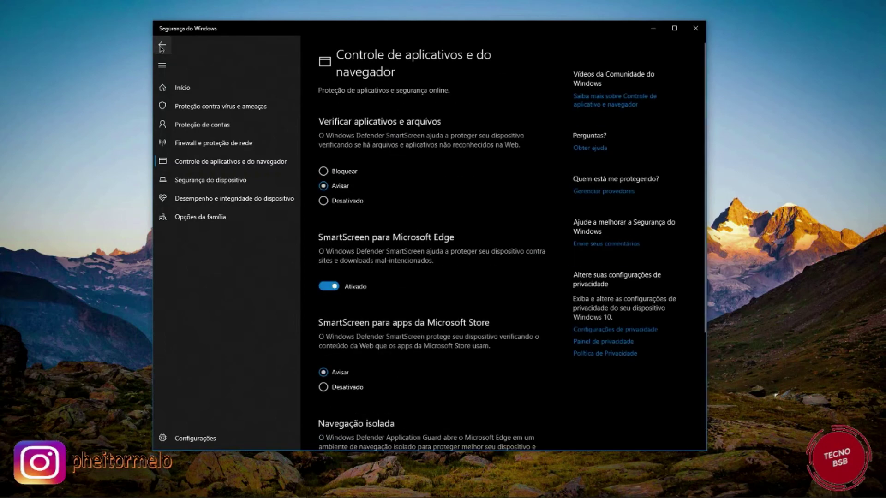
Look over the app and browser control settings once more and return to the home overview
scroll(533, 270, down, 3)
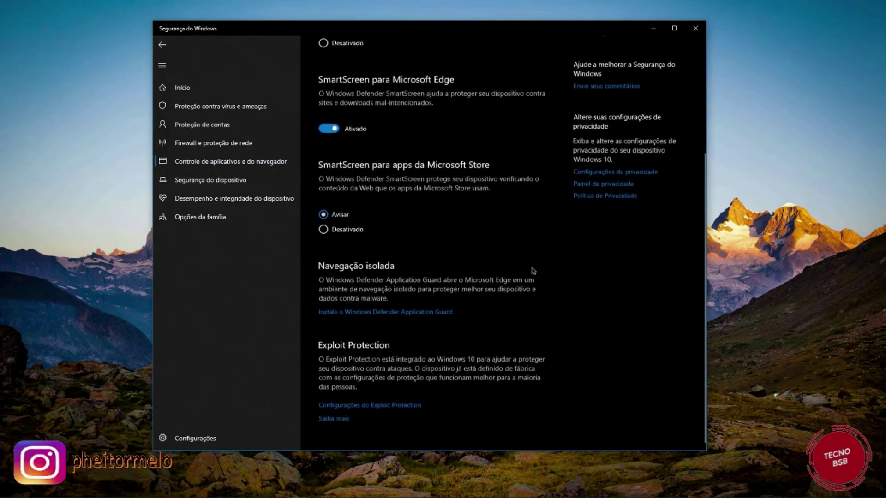
scroll(532, 270, up, 3)
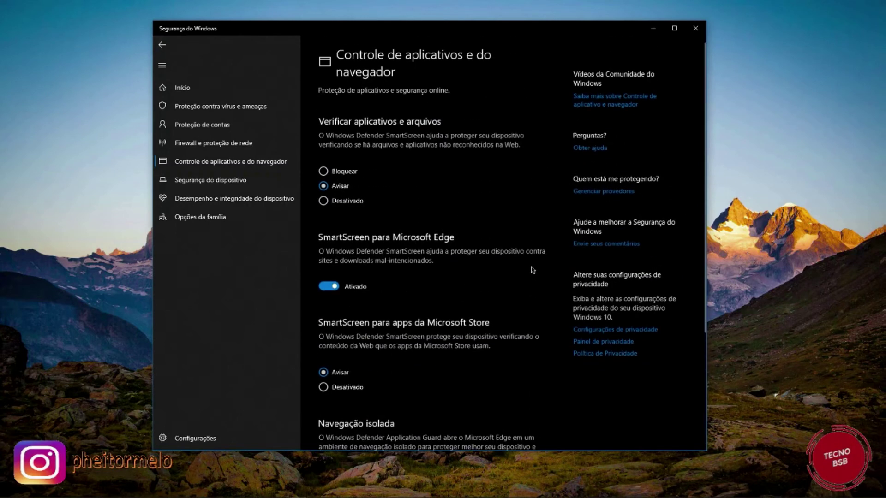
click(176, 90)
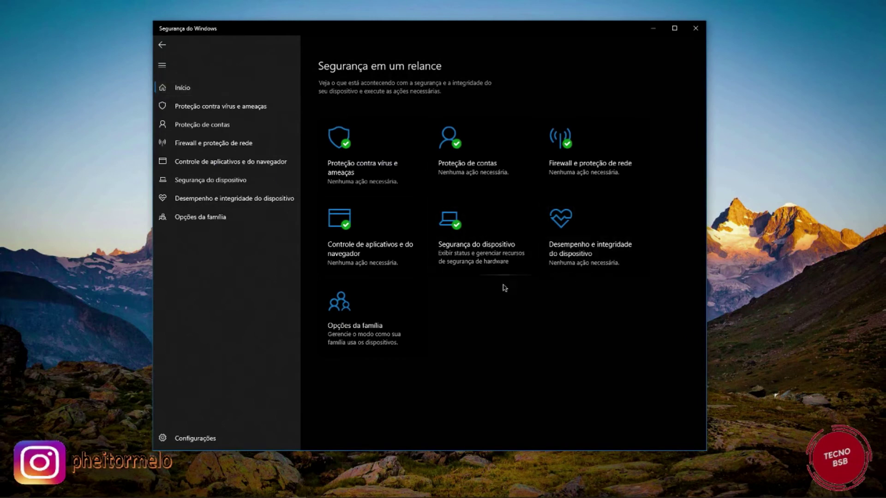
Review the Segurança do dispositivo page and the Desempenho e integridade do dispositivo report with Fresh Start, returning to the home overview
click(463, 255)
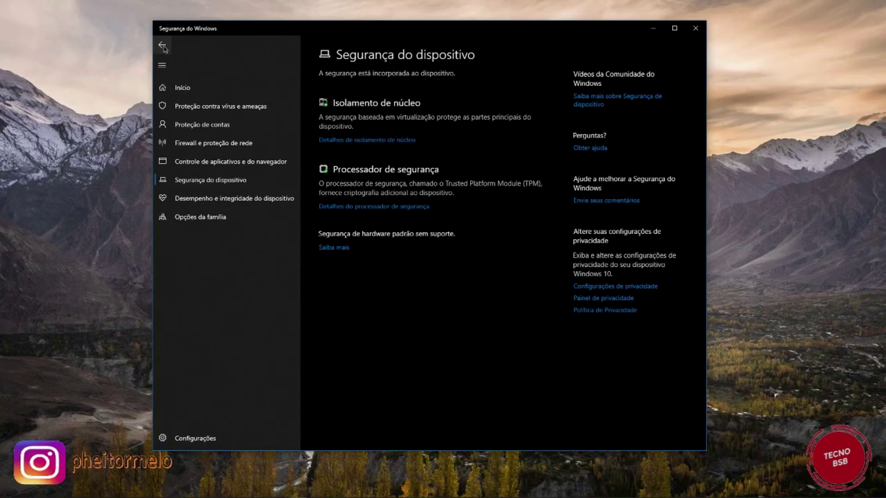
click(162, 46)
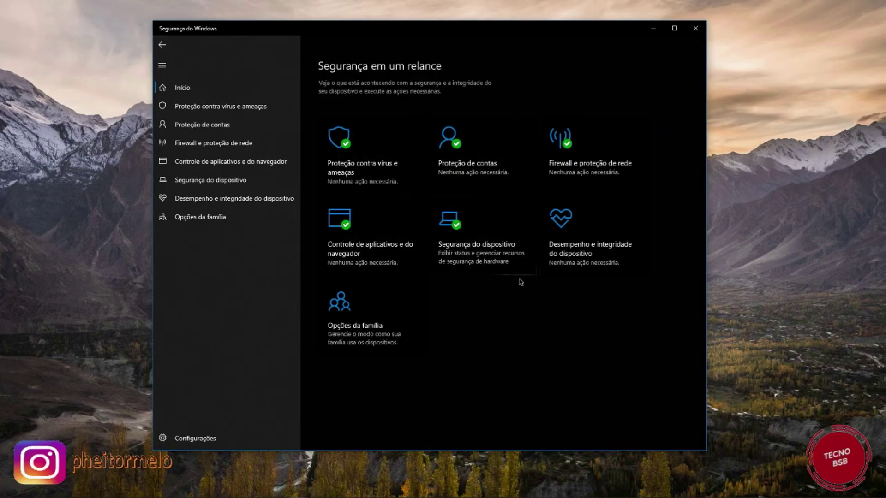
click(567, 253)
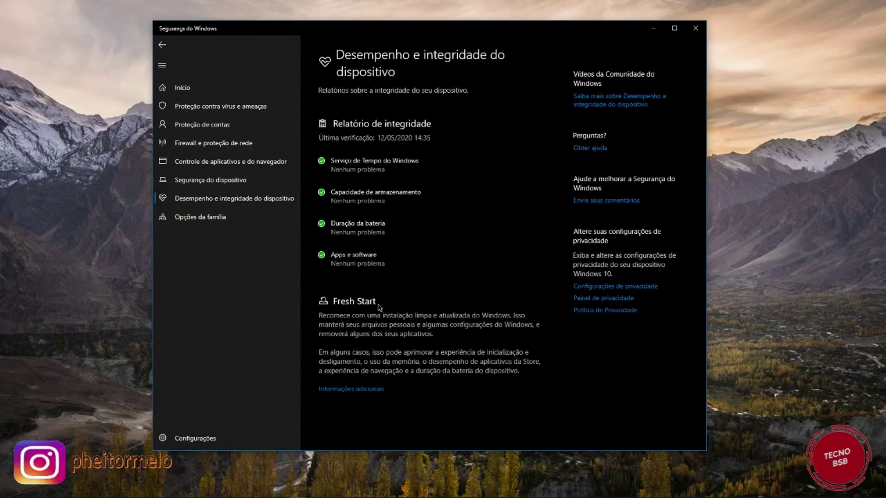
click(162, 46)
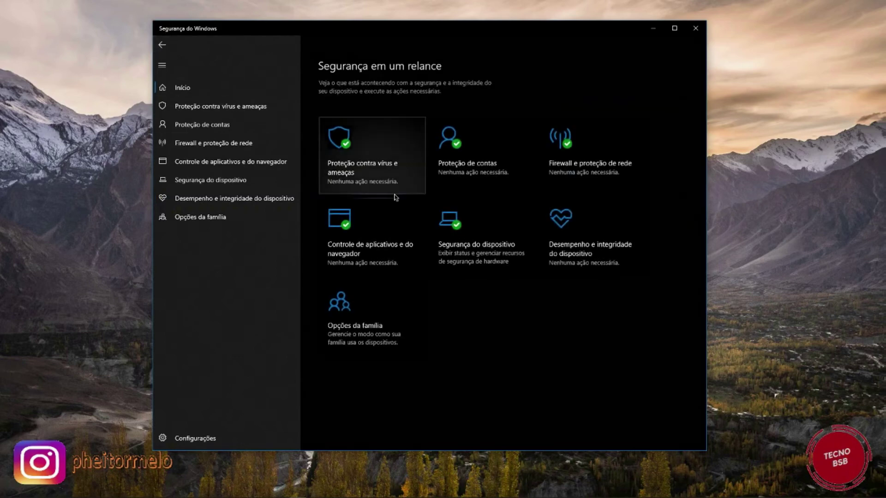
Examine the parental controls and family device sections in Opções da família and return to the home overview
click(359, 324)
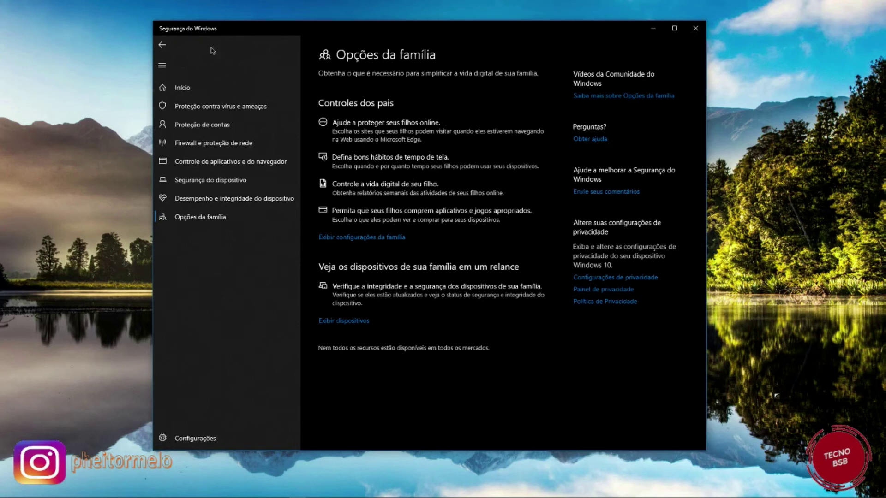
click(162, 45)
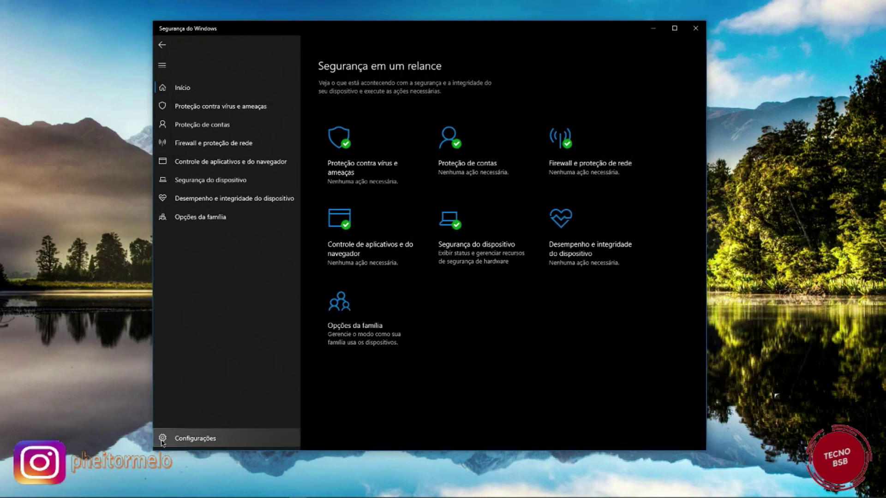
View the security provider and notification sections in Configurações, go back, and close the Segurança do Windows window
click(164, 444)
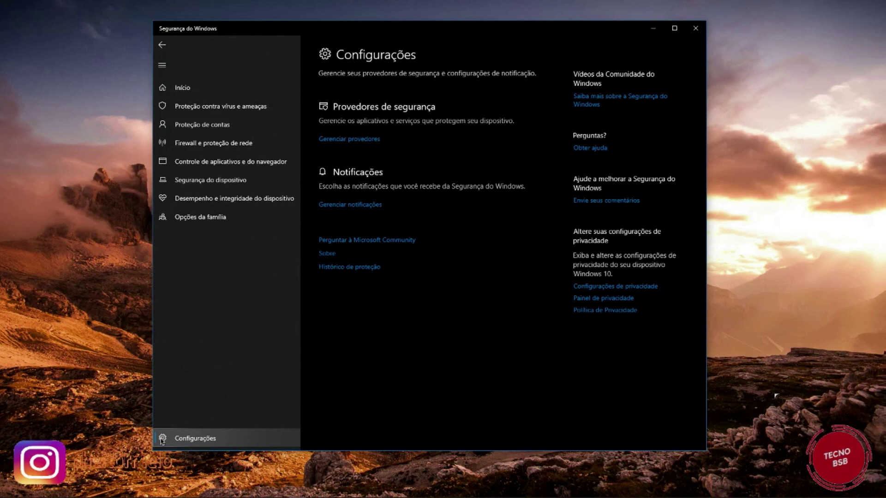
click(162, 46)
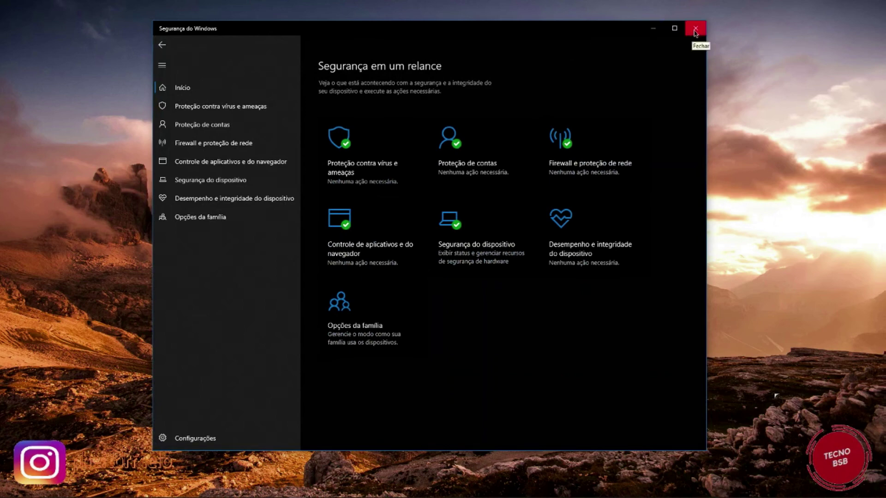
click(696, 31)
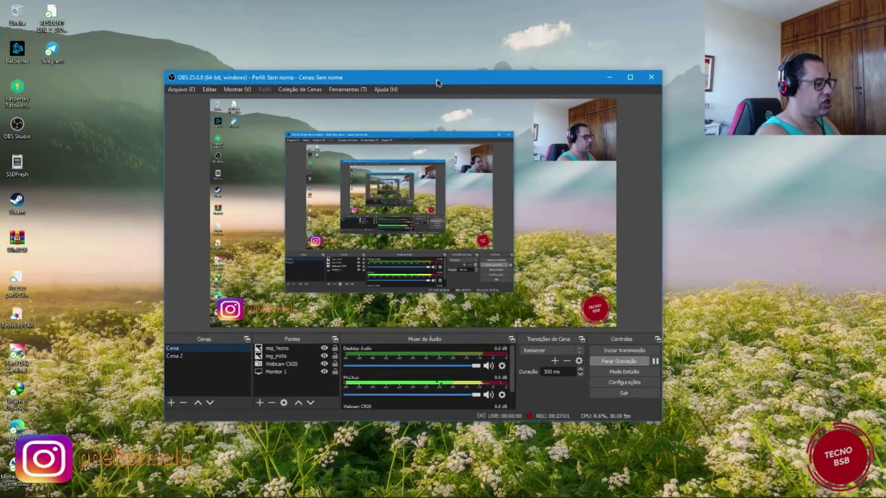
drag(428, 107, 441, 85)
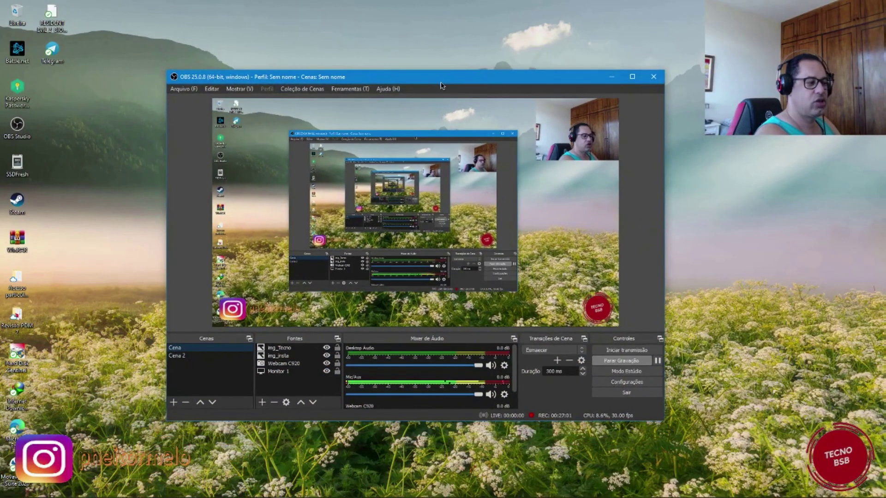